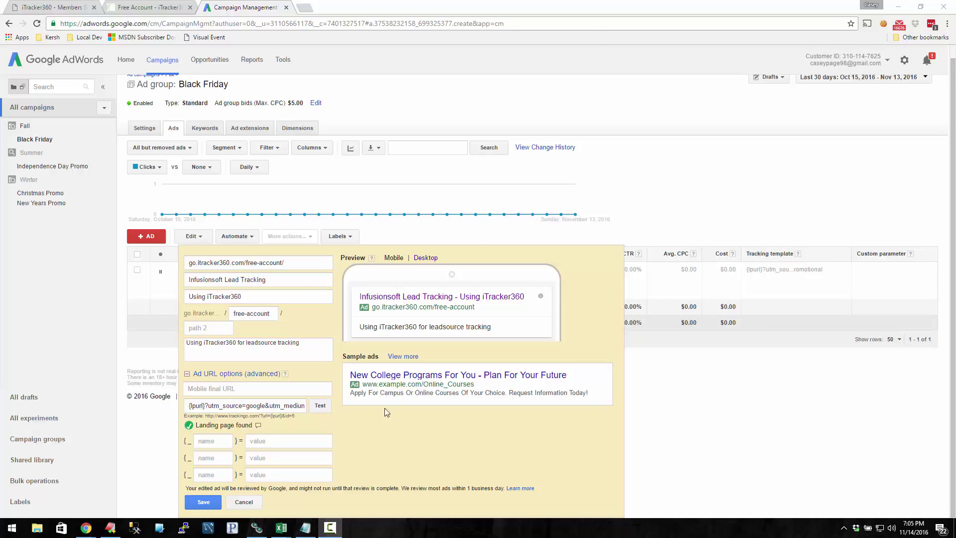
- Review the tracking URLs in the Notepad draft, including {keyword}, {lpurl} and the base free-account/ URL
click(305, 527)
drag(157, 158, 749, 158)
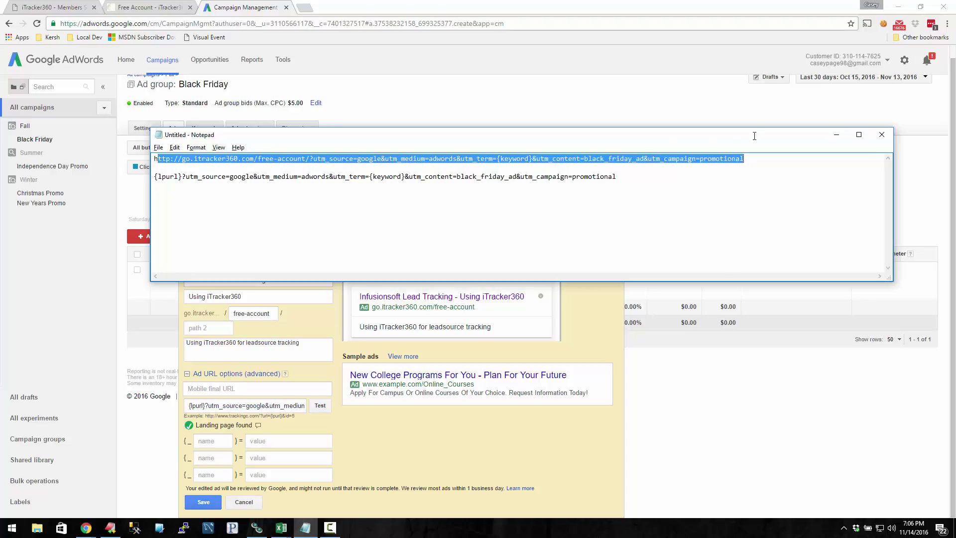
click(580, 173)
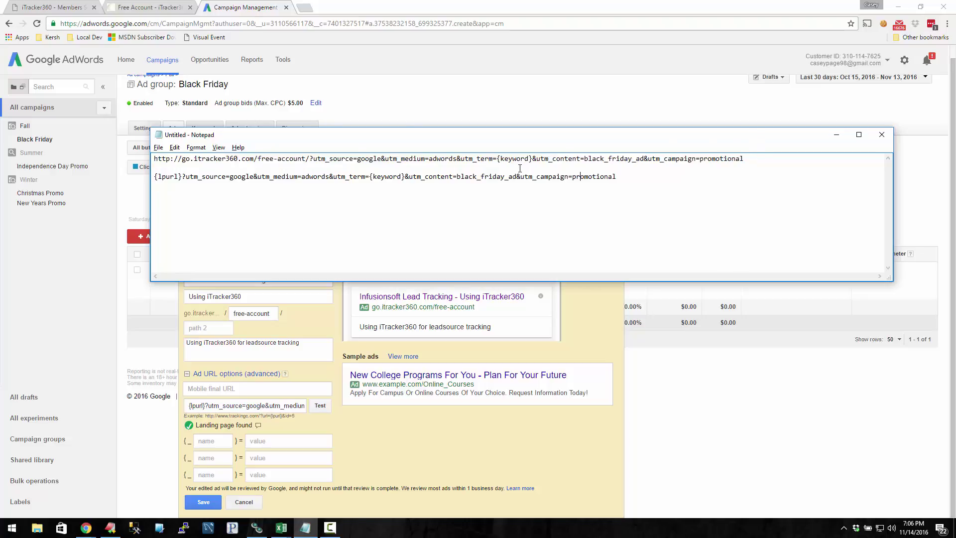
drag(498, 159, 533, 158)
click(408, 170)
drag(181, 177, 155, 177)
drag(311, 159, 454, 183)
click(185, 177)
drag(617, 178, 108, 167)
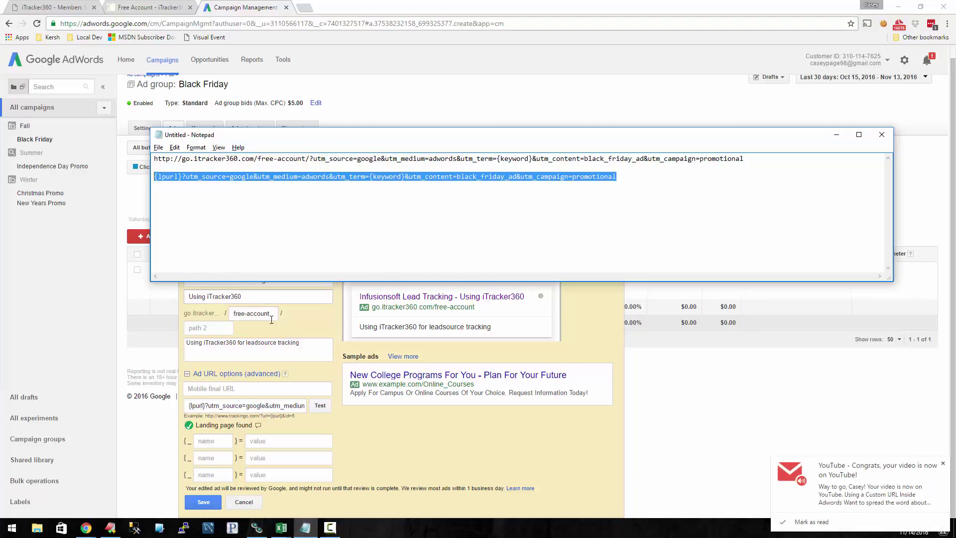
- Test the ad's {lpurl} utm tracking template and confirm the landing page is found
click(214, 405)
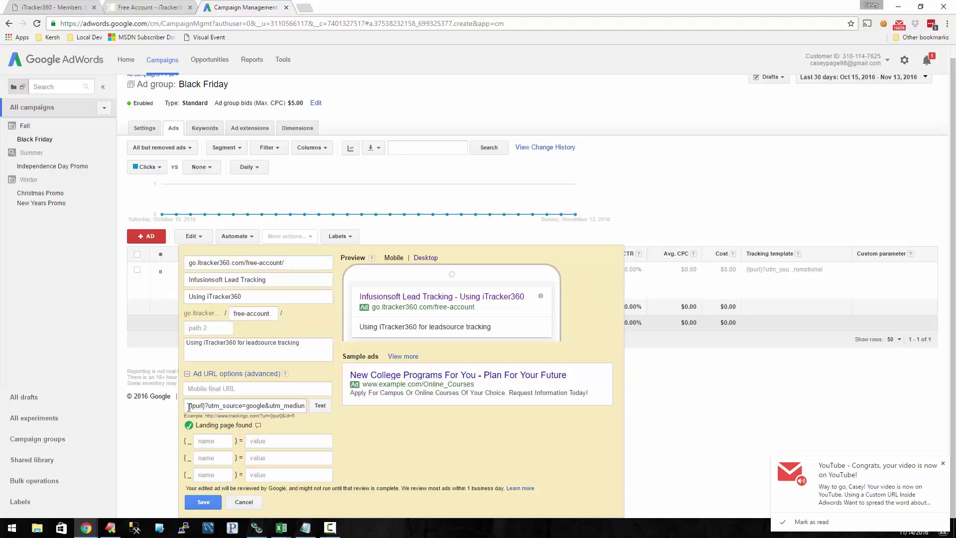
drag(189, 406, 306, 417)
click(274, 407)
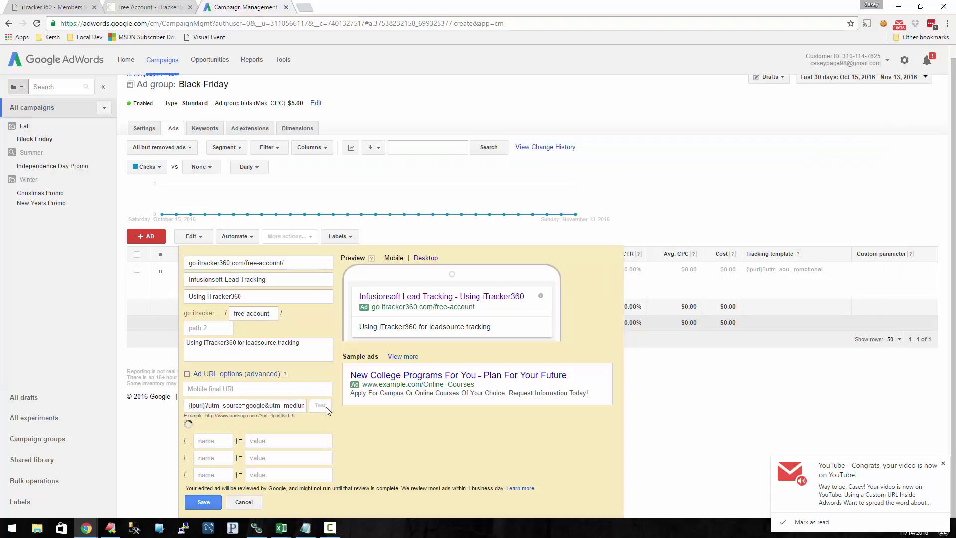
mouse_move(258, 426)
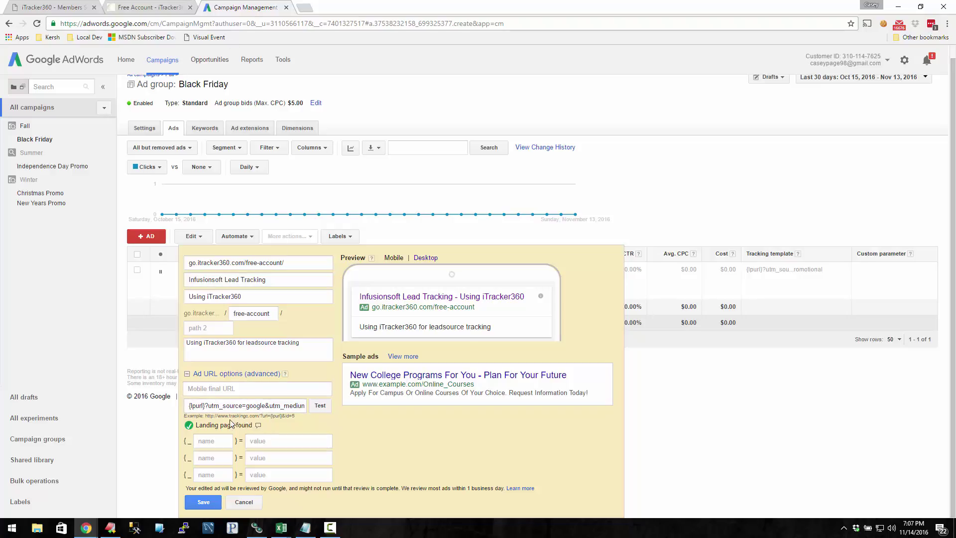
- Search Google for 'value tracking parameters' in a new tab
click(304, 7)
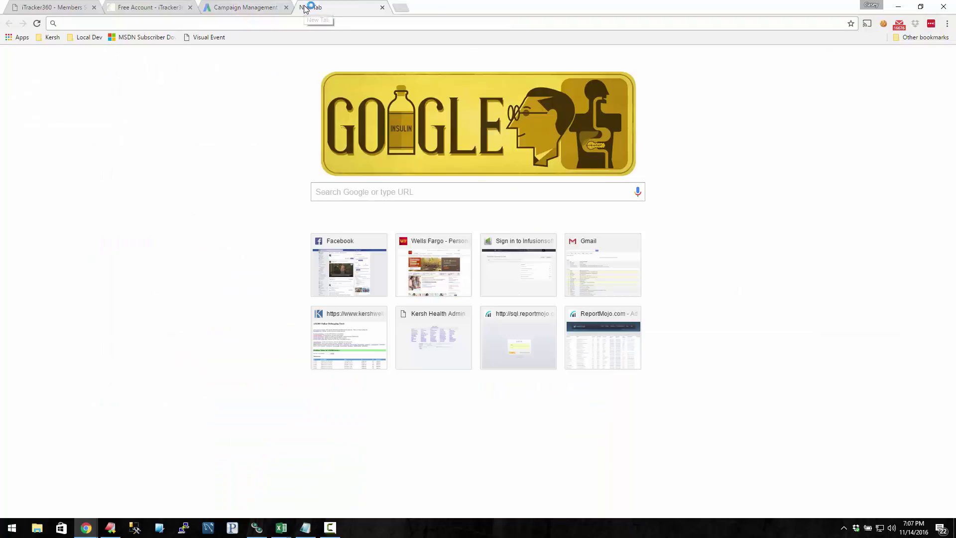
text(value tracking parame)
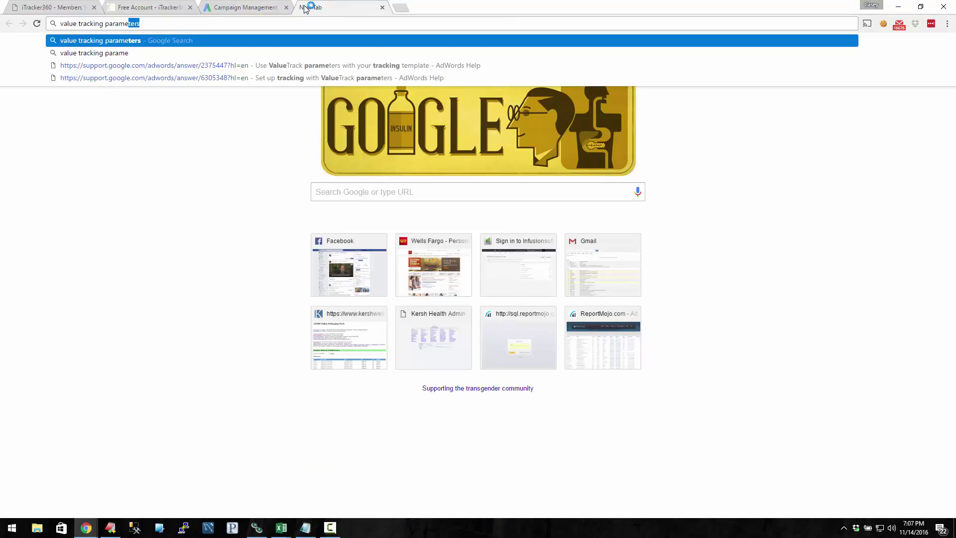
key(Return)
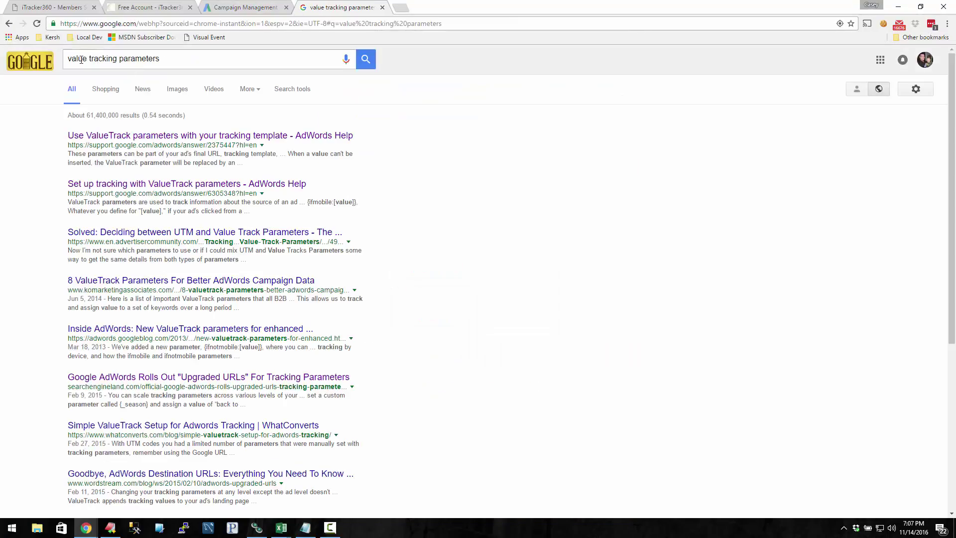
- Open 'Use ValueTrack parameters with your tracking template' and expand the Dynamic Search Ad and mobile app campaign notes
click(179, 135)
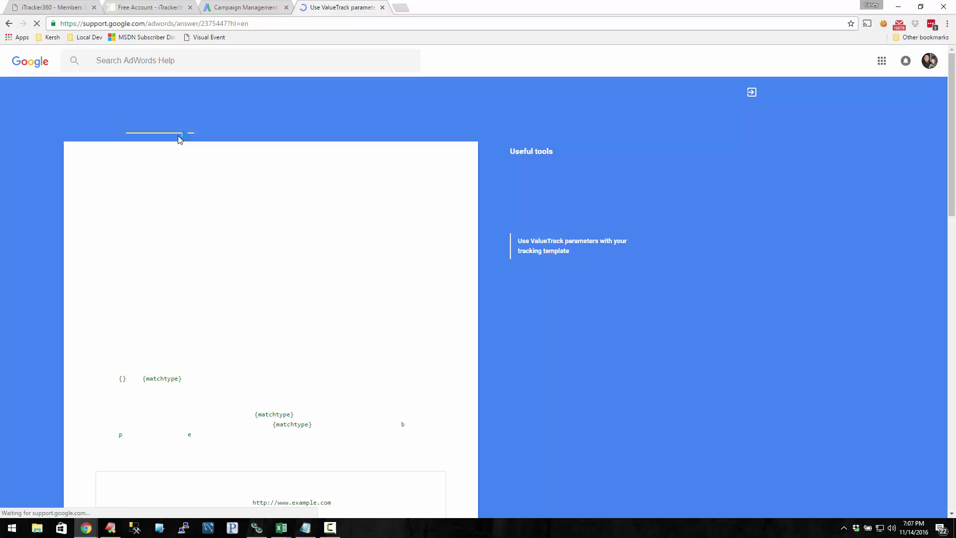
scroll(405, 344, down, 8)
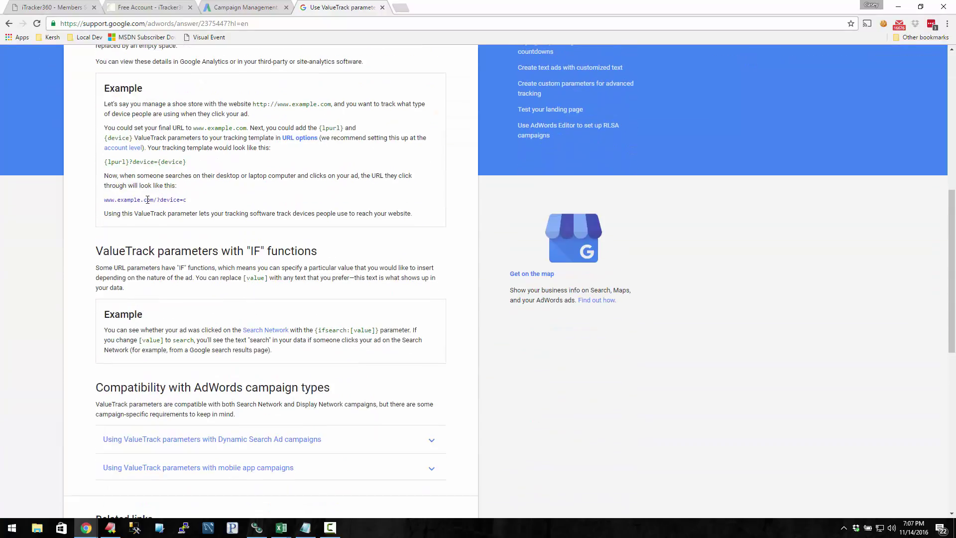
scroll(135, 199, down, 5)
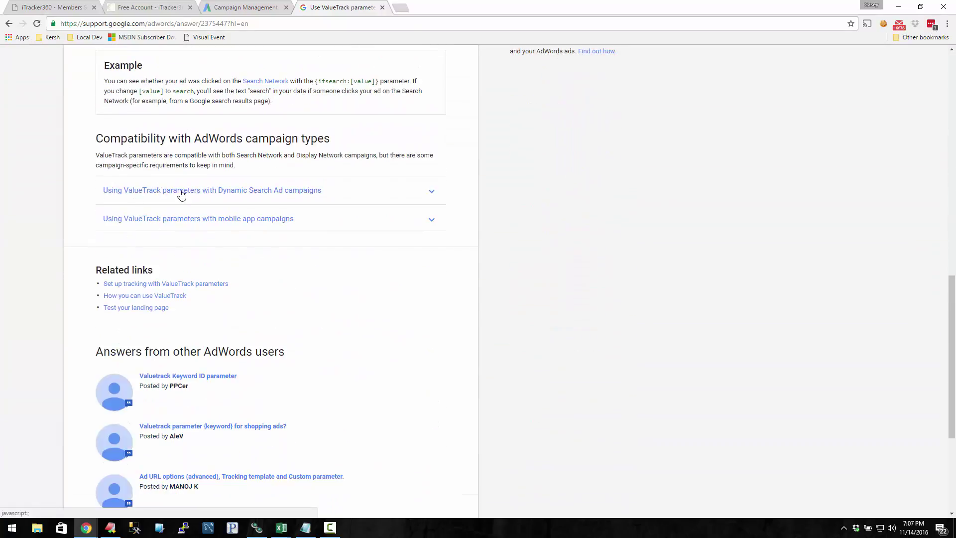
click(183, 197)
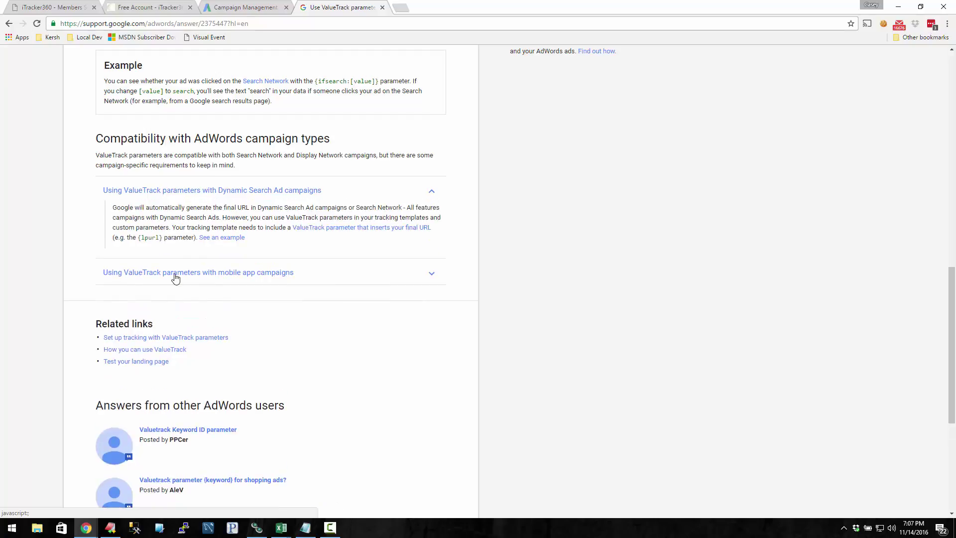
click(130, 279)
scroll(140, 274, up, 13)
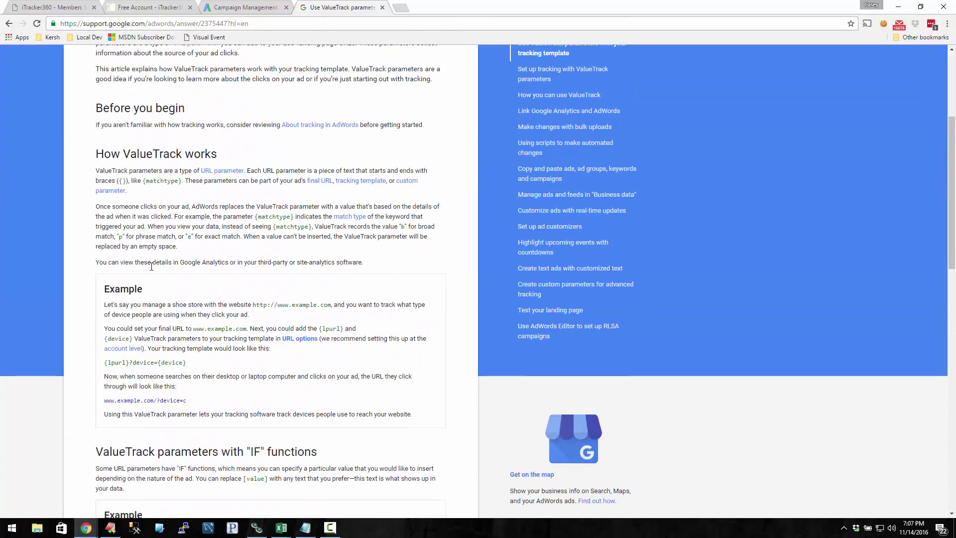
scroll(229, 309, down, 13)
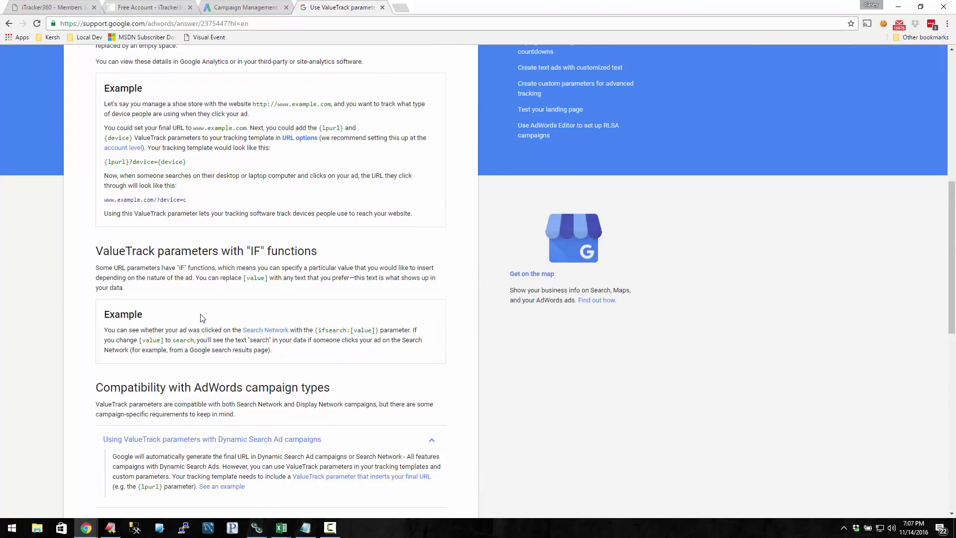
scroll(247, 288, up, 2)
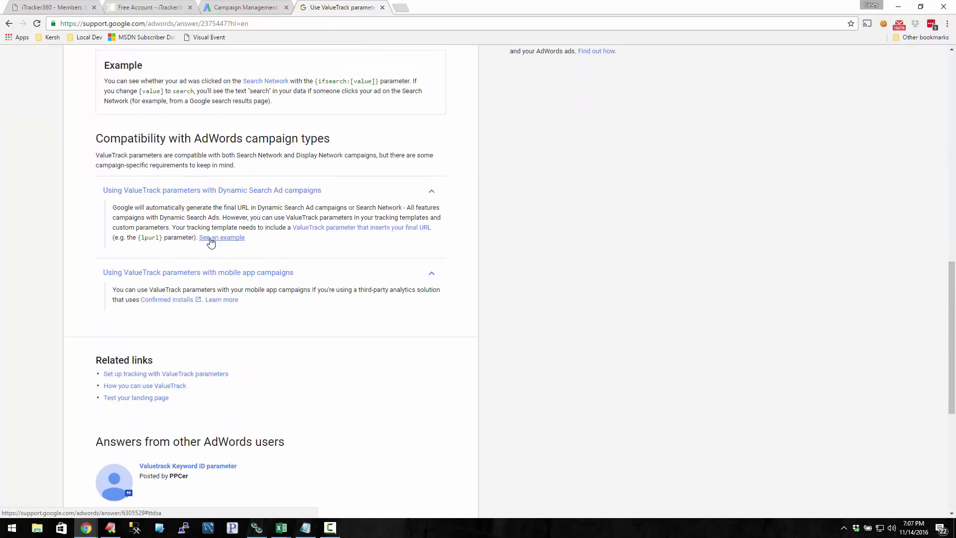
- Open the final URL parameters article and expand the account, ad/campaign and keyword-level instructions
click(371, 230)
scroll(54, 292, up, 6)
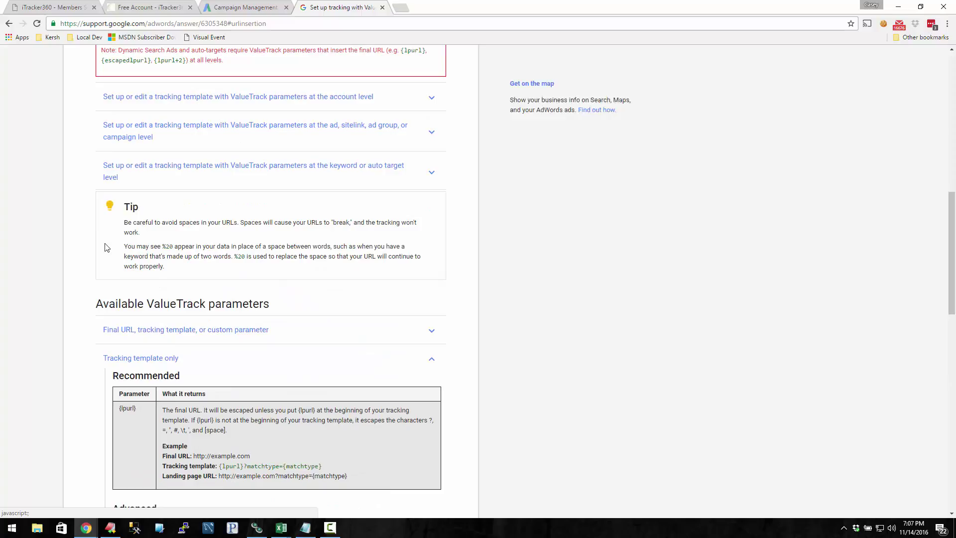
scroll(148, 252, down, 8)
scroll(148, 251, down, 5)
scroll(162, 194, up, 15)
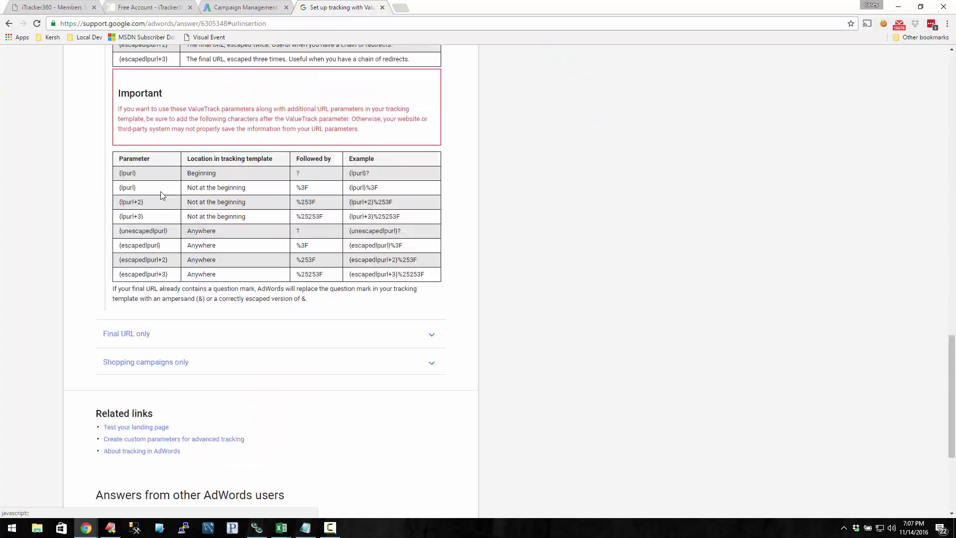
scroll(164, 192, down, 1)
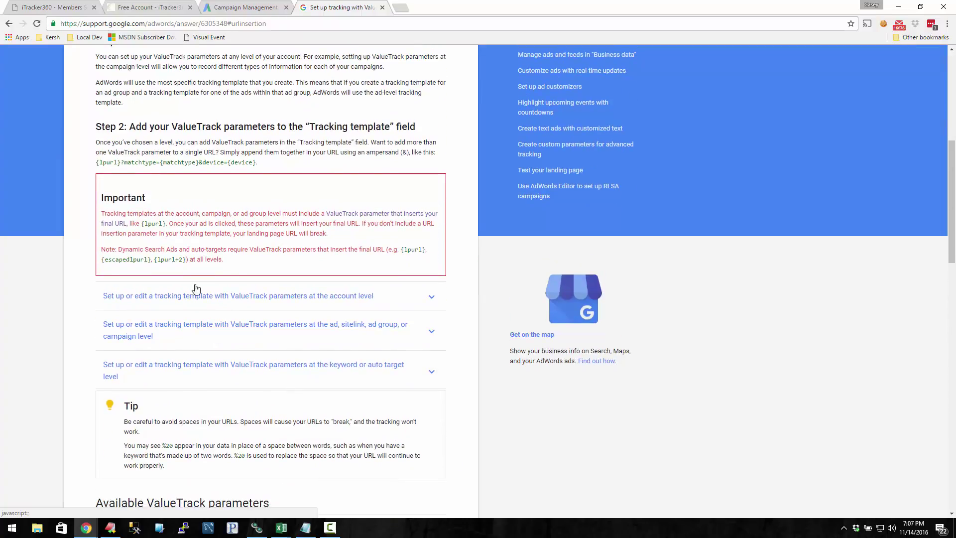
click(243, 295)
scroll(149, 298, down, 3)
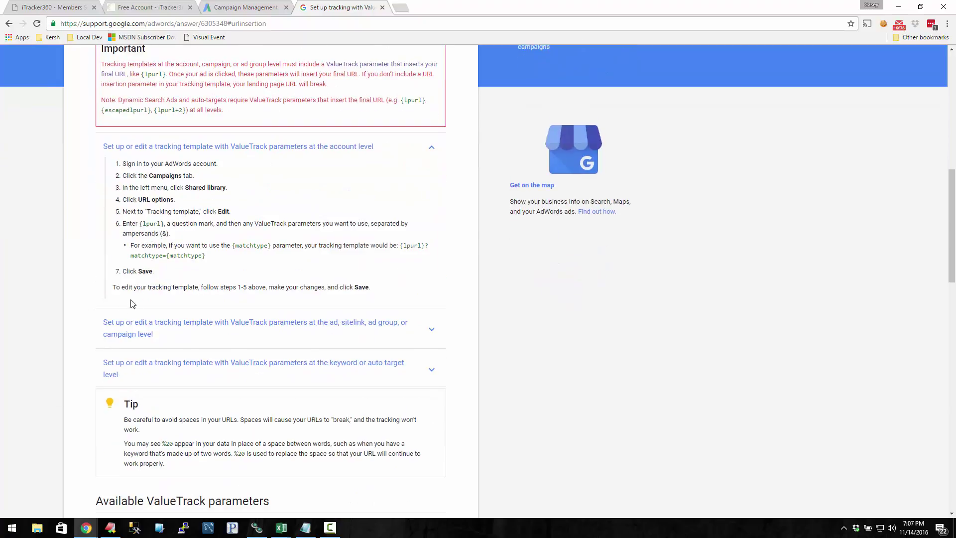
click(154, 327)
scroll(179, 348, down, 3)
click(164, 320)
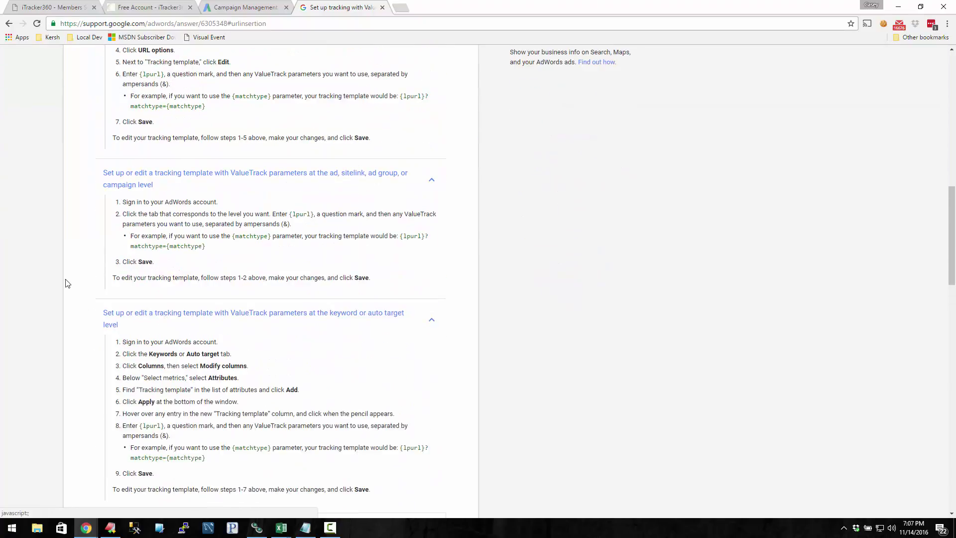
scroll(75, 279, down, 6)
- Expand the Final URL, tracking template, or custom parameter table and review parameters like {campaignid}
click(159, 352)
scroll(164, 279, down, 3)
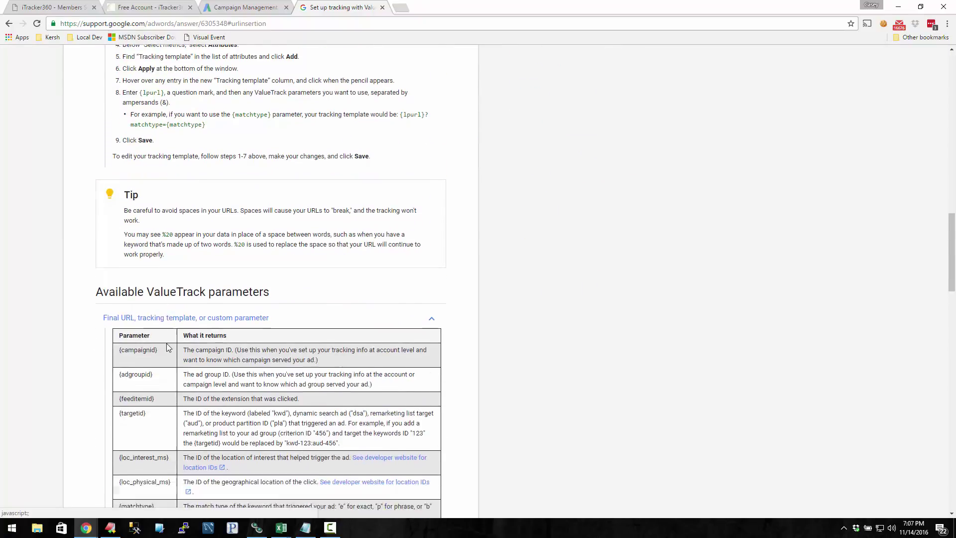
drag(85, 204, 224, 220)
click(299, 203)
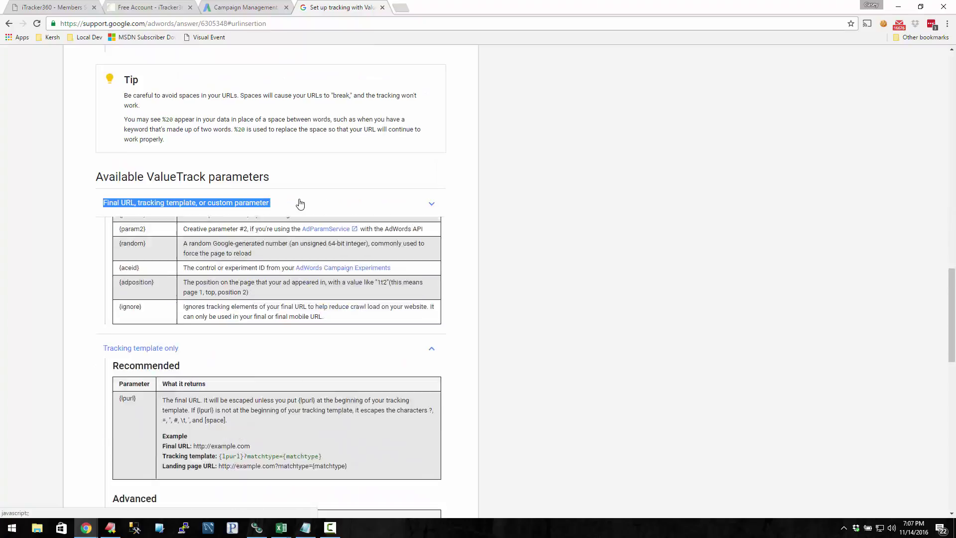
click(299, 204)
scroll(191, 228, down, 2)
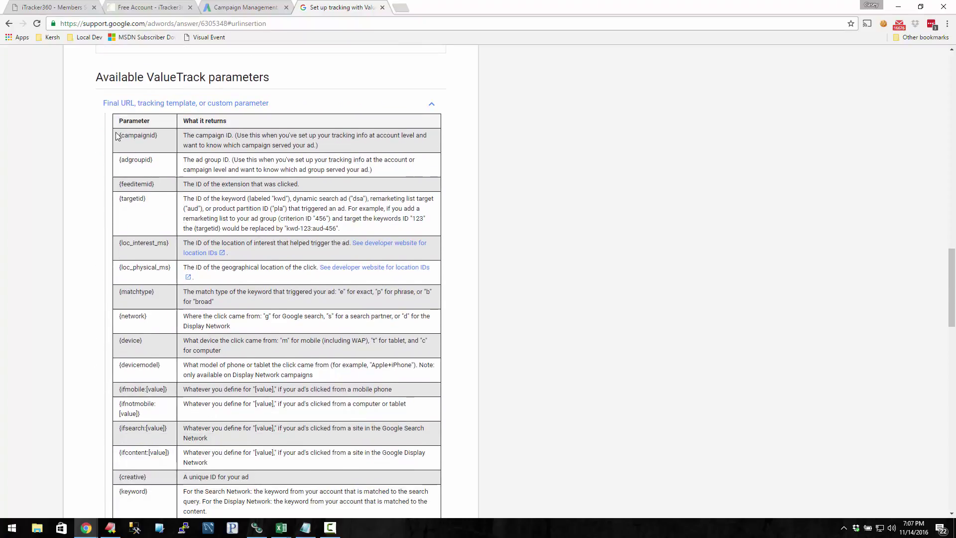
double_click(138, 135)
scroll(147, 198, down, 6)
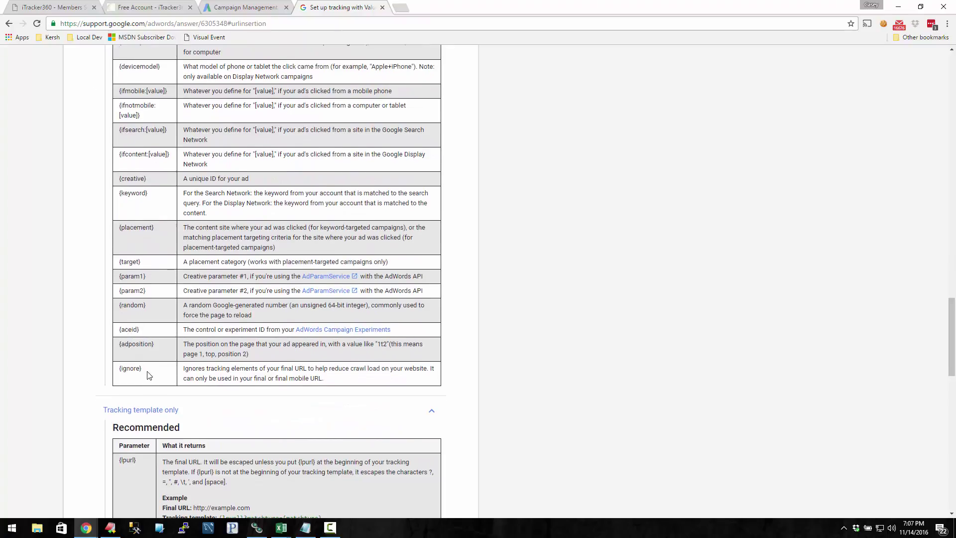
scroll(152, 375, up, 9)
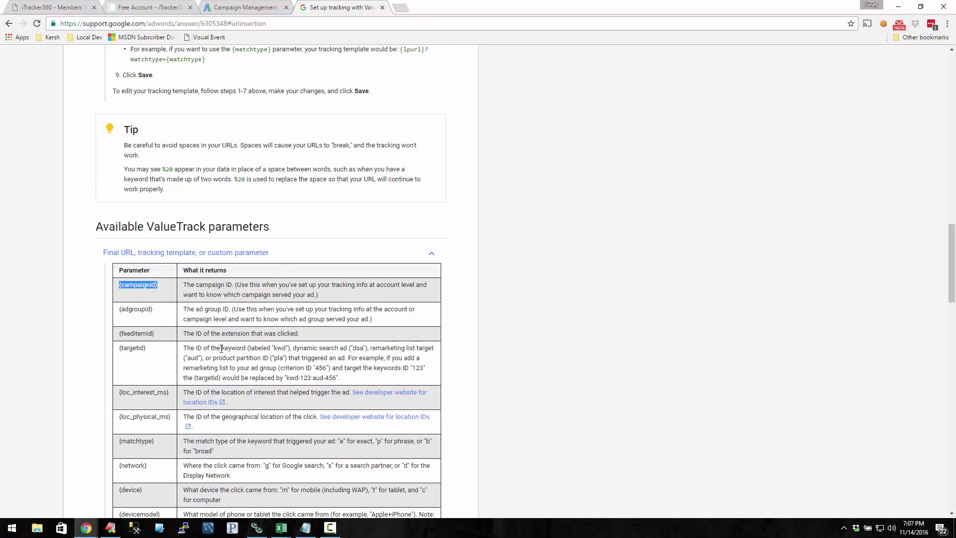
scroll(221, 349, down, 17)
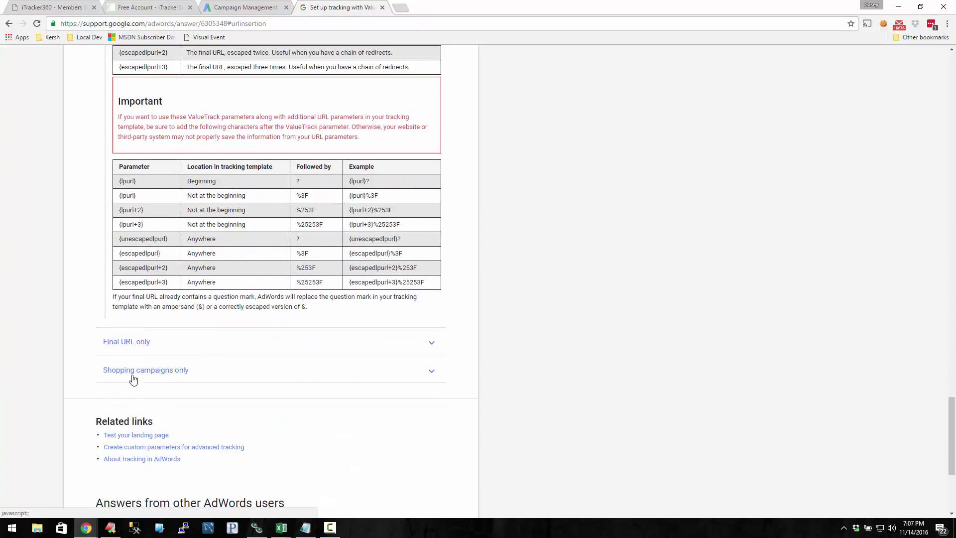
- Expand the Shopping campaigns only parameter table, check {product_language}, and scroll back up
click(175, 374)
scroll(141, 354, down, 4)
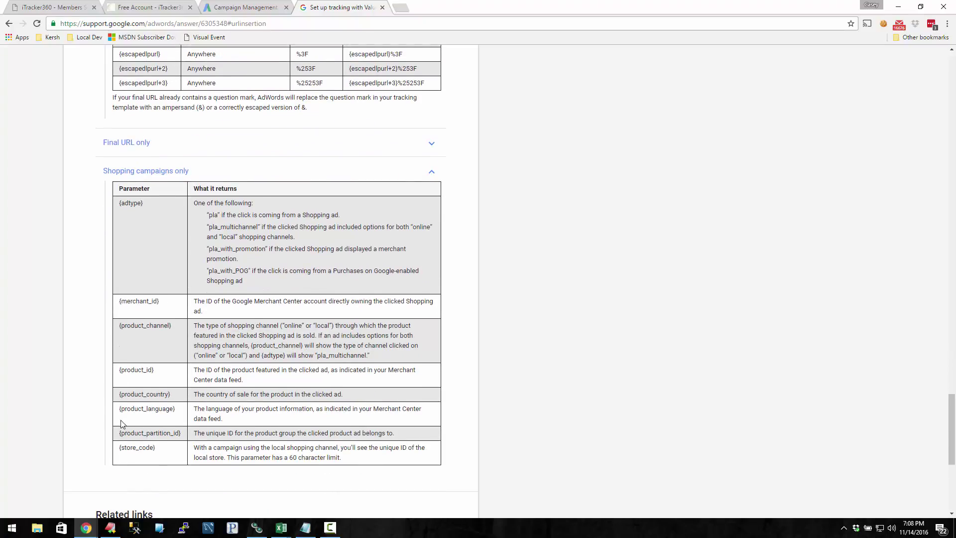
drag(118, 408, 176, 412)
click(175, 411)
scroll(107, 328, up, 3)
scroll(159, 332, up, 9)
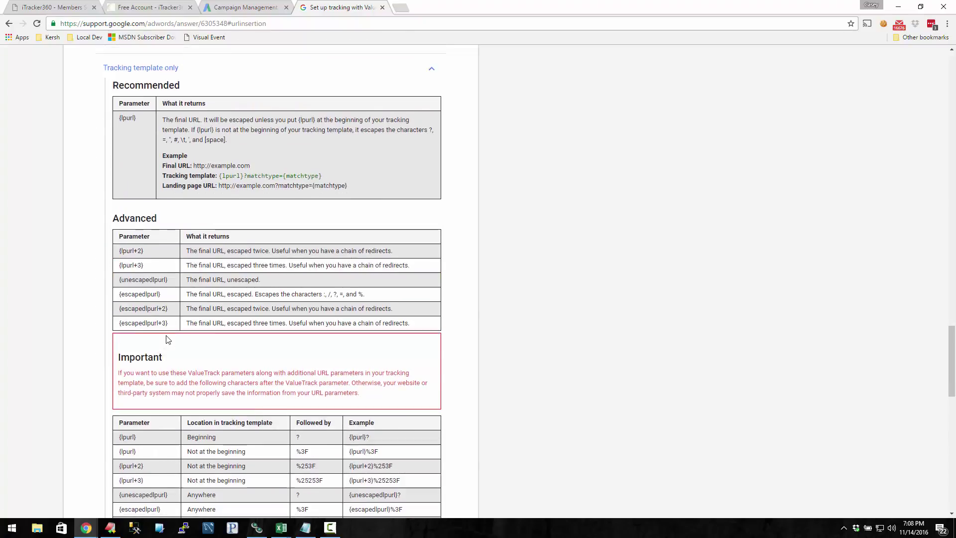
scroll(157, 332, up, 9)
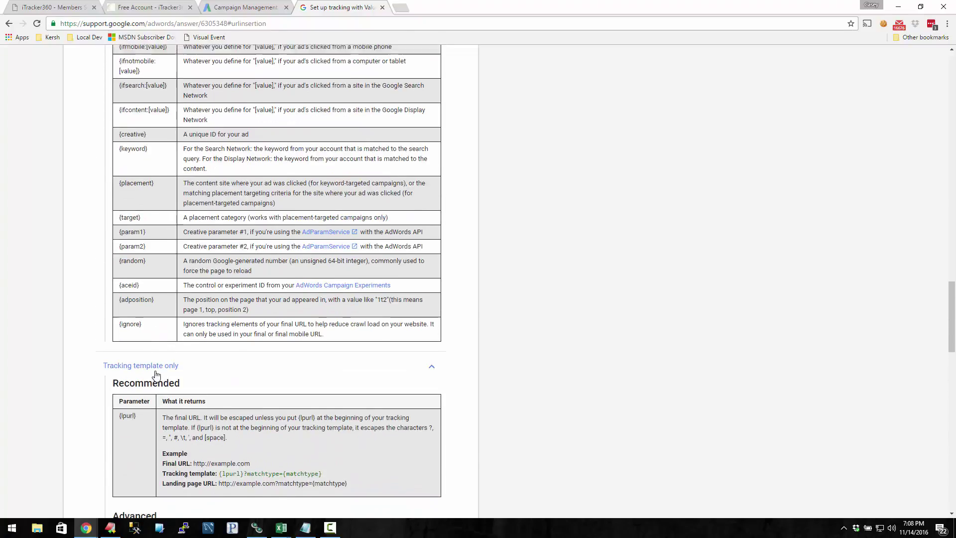
scroll(124, 239, up, 2)
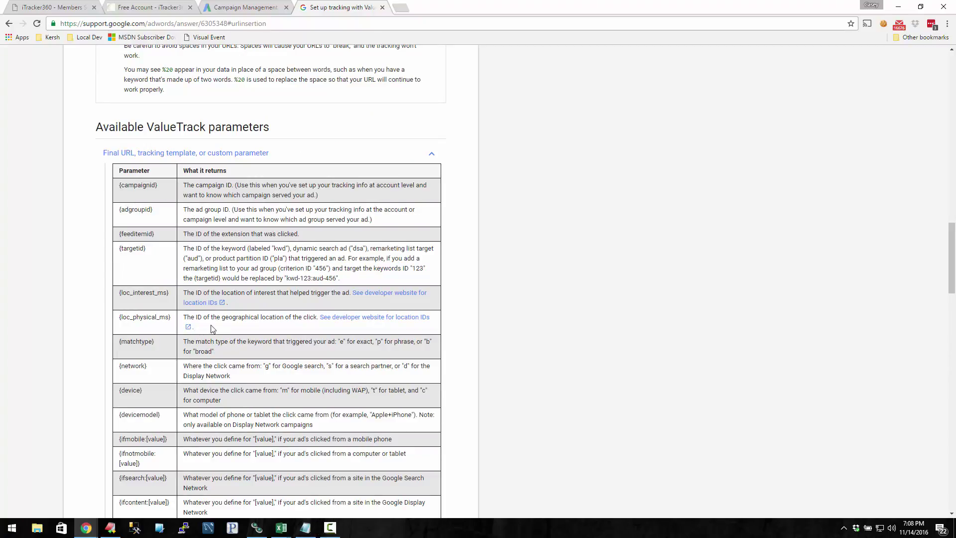
scroll(172, 267, down, 2)
- Delete the original full URL line from the Notepad draft
click(306, 528)
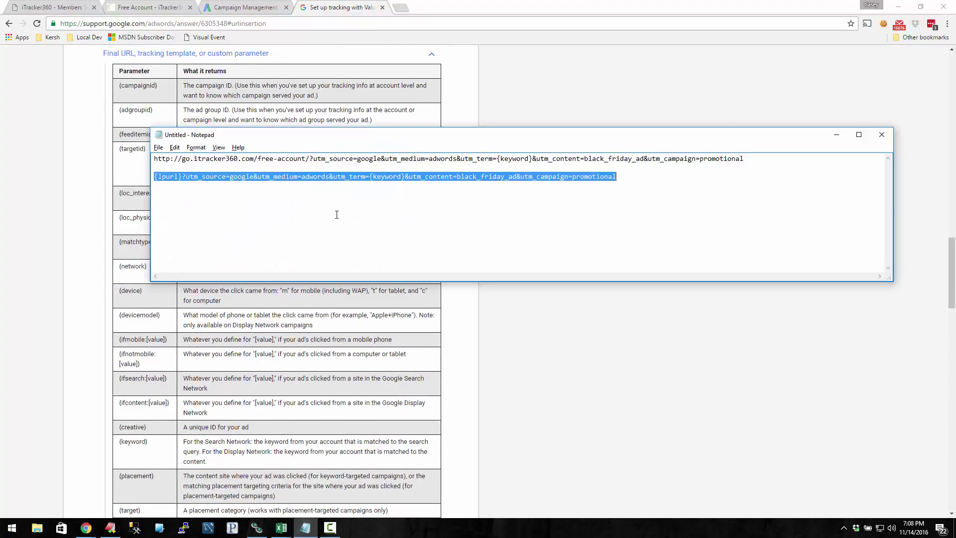
click(335, 213)
click(766, 158)
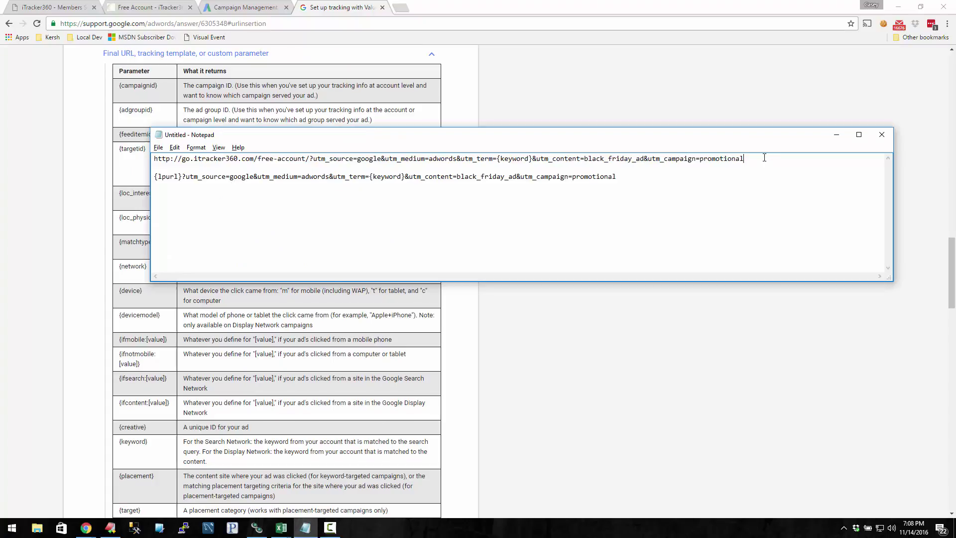
key(shift+Home)
key(BackSpace)
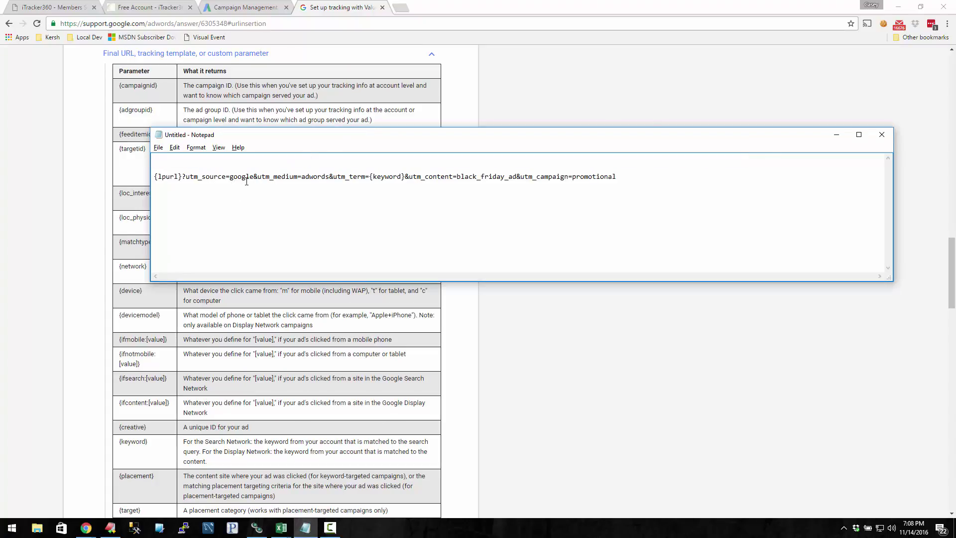
- Select the {device} parameter name in the ValueTrack table and return to Notepad
click(82, 317)
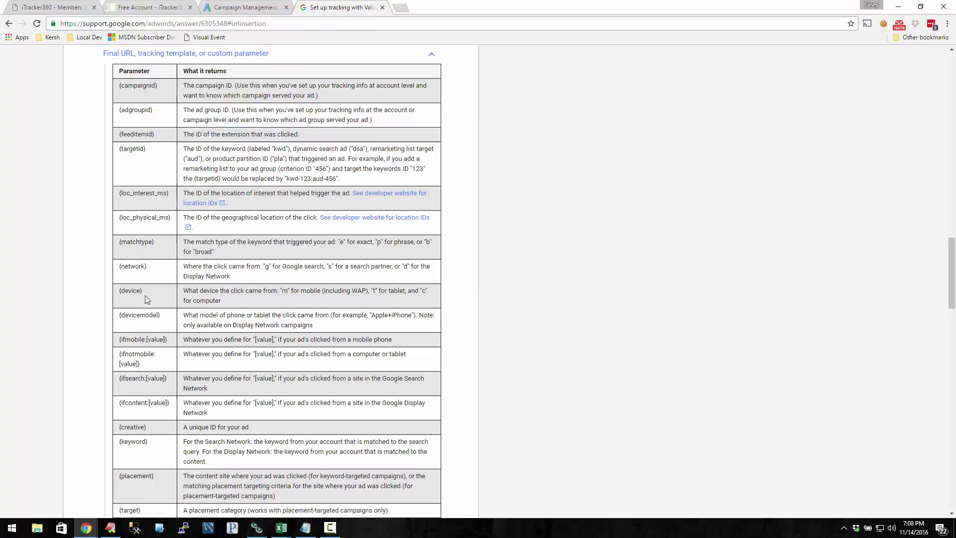
double_click(283, 291)
click(391, 290)
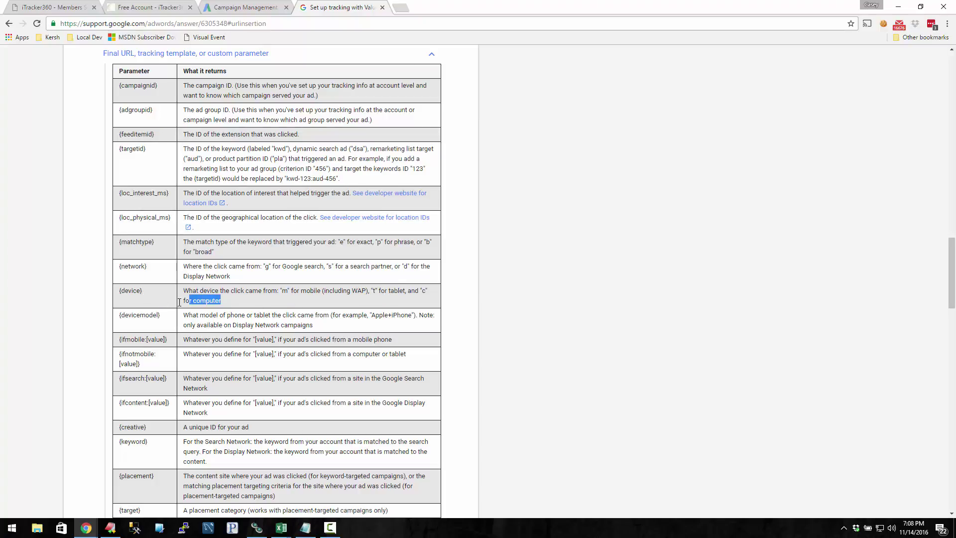
drag(143, 291, 119, 290)
key(ctrl+c)
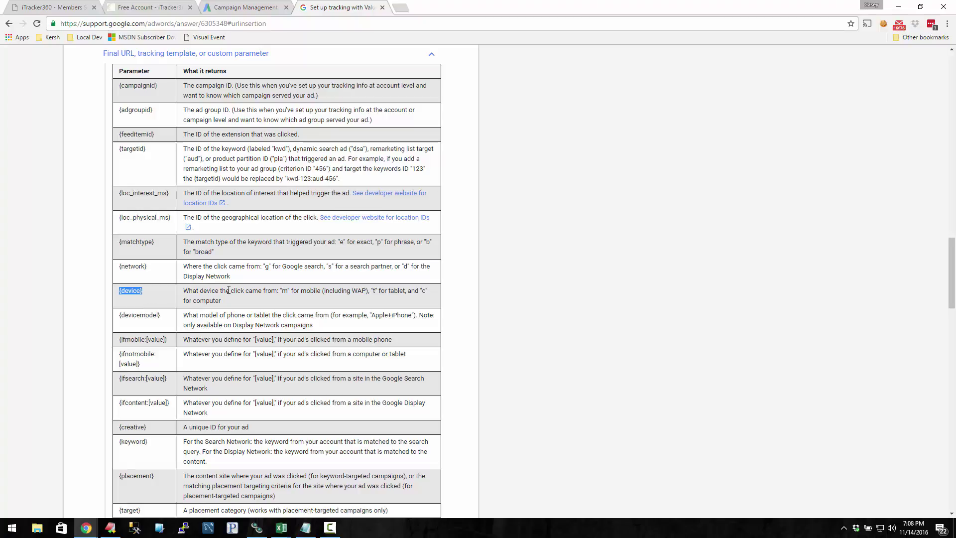
key(alt+Tab)
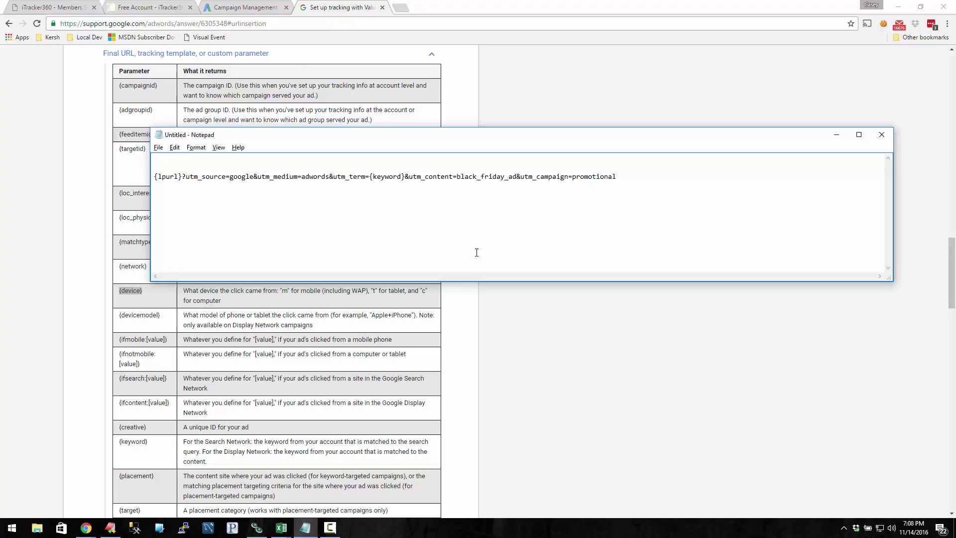
- Change utm_source to google_{device} and delete the three test lines
text(_)
key(ctrl+v)
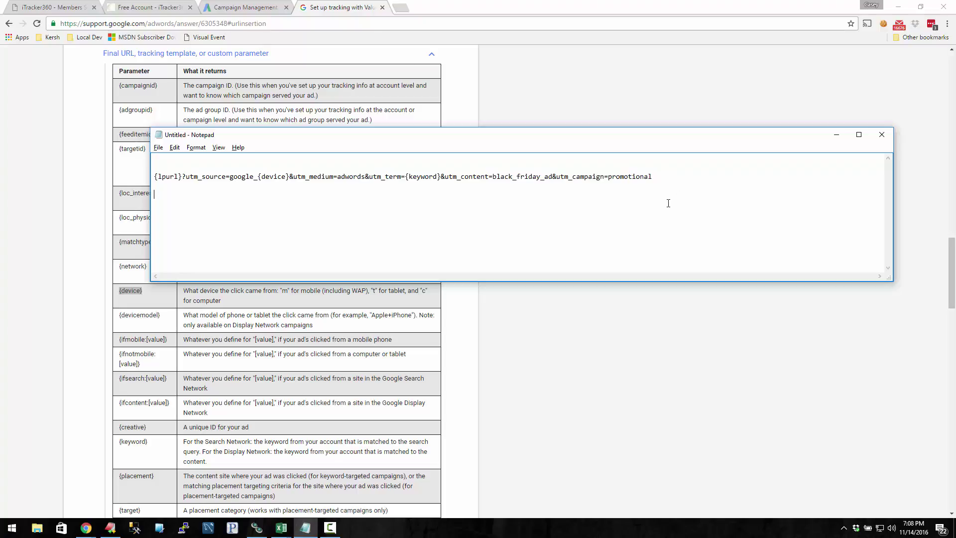
text(google)
text(ogle_t)
key(Return)
text(google_)
drag(291, 177, 233, 176)
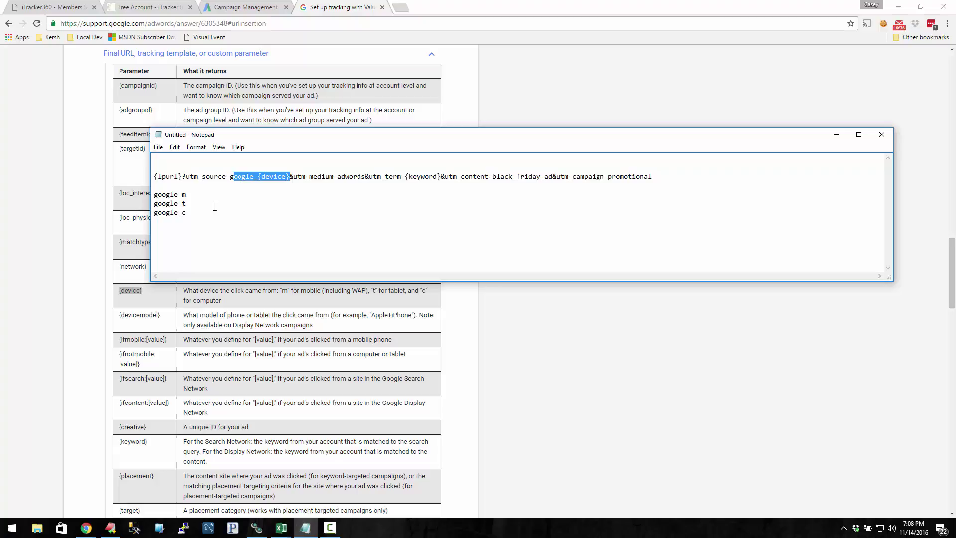
drag(154, 194, 186, 213)
key(Delete)
- Take {network} from the parameter table and change utm_medium to adwords_{network}
drag(142, 295, 100, 290)
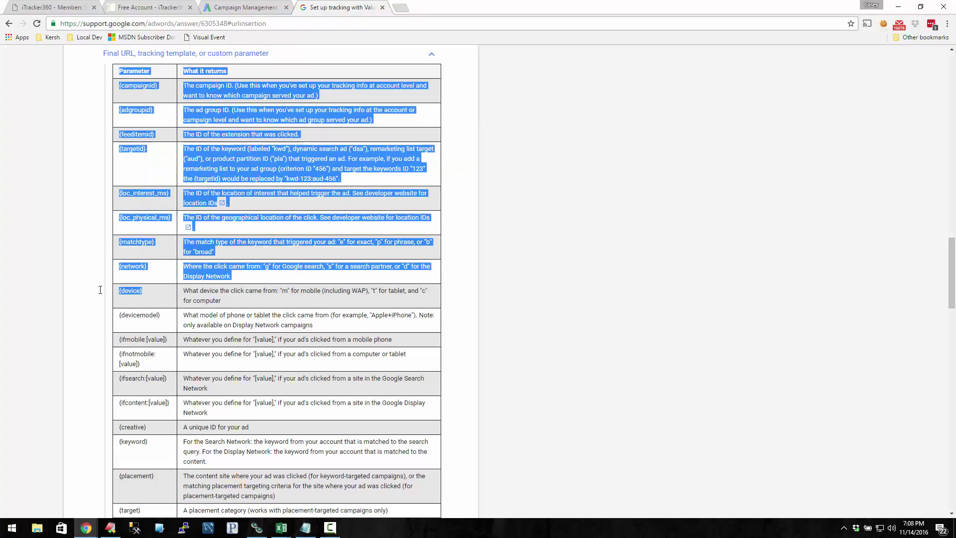
click(100, 289)
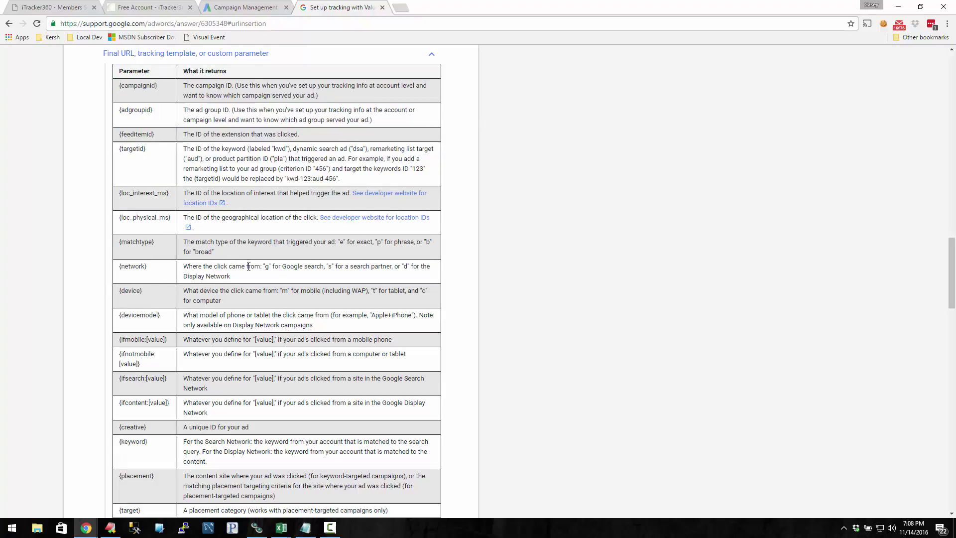
drag(120, 266, 146, 267)
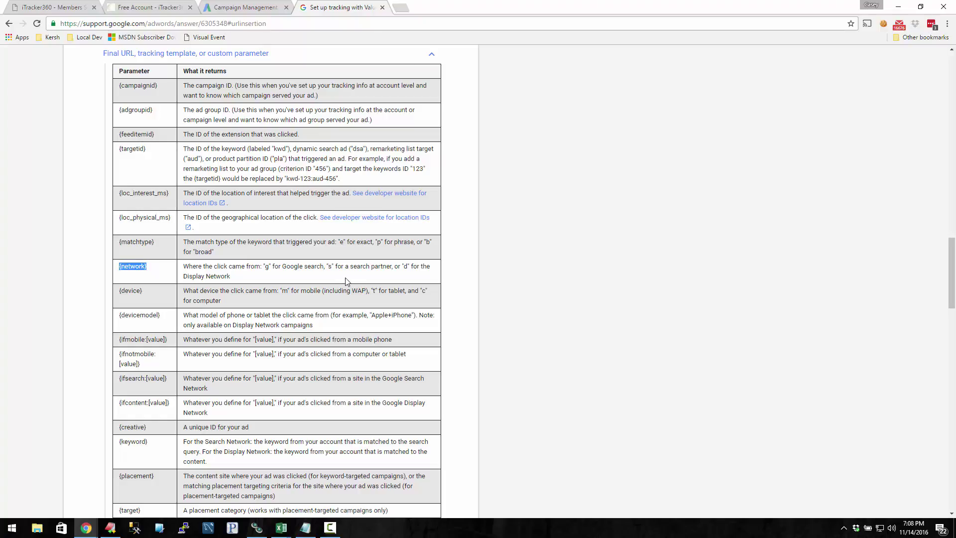
key(alt+Tab)
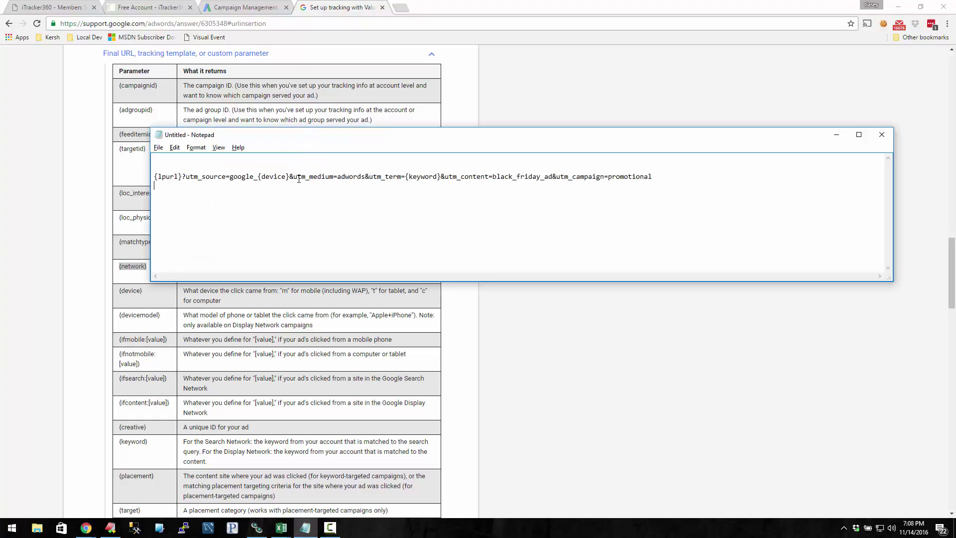
drag(290, 176, 405, 176)
click(365, 178)
text(_{network})
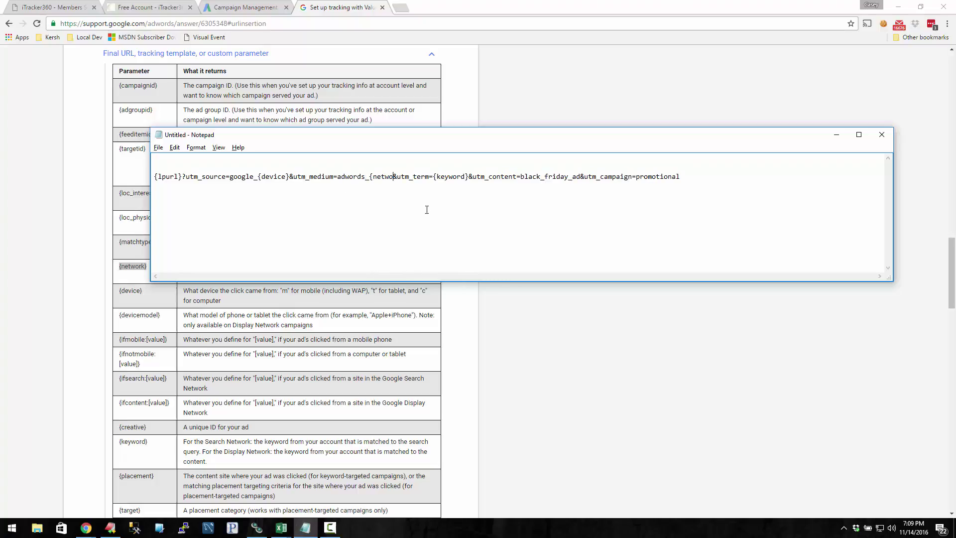
click(329, 291)
- Select the {ifsearch:[value]} parameter in the ValueTrack table
drag(264, 268, 273, 269)
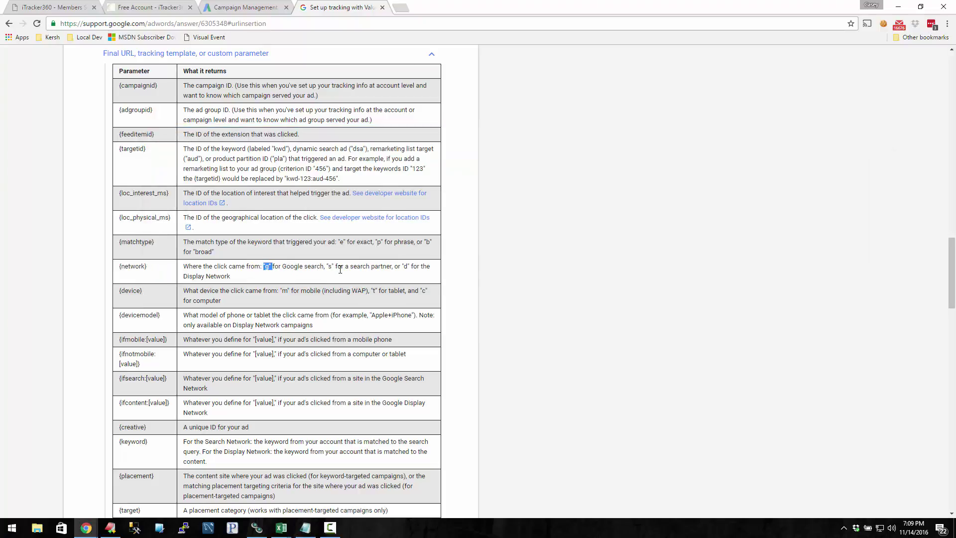
click(382, 268)
drag(121, 380, 167, 382)
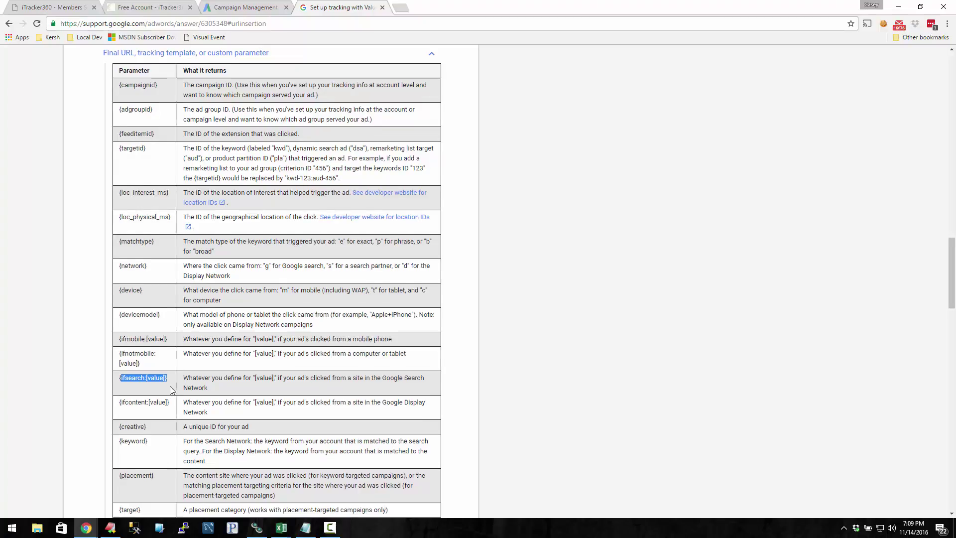
scroll(171, 390, down, 2)
click(150, 328)
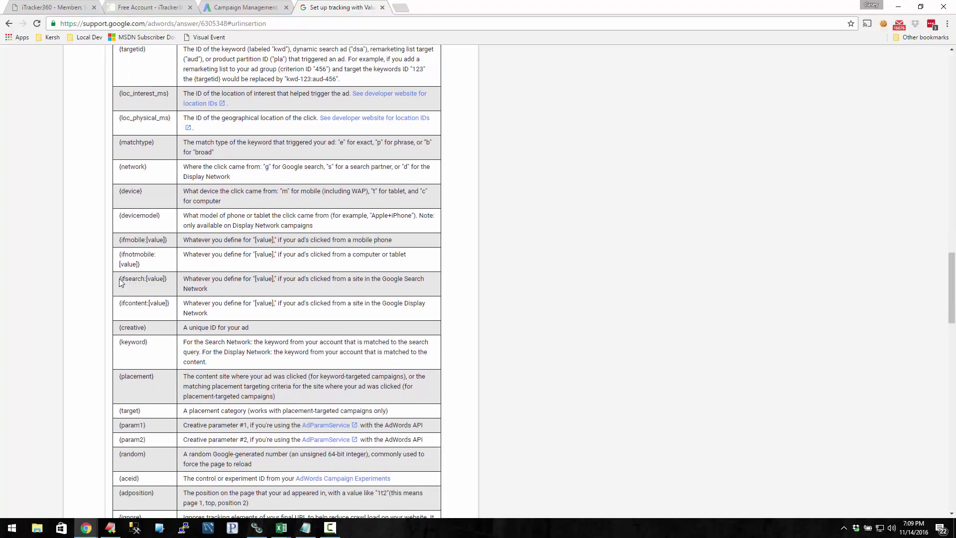
drag(121, 282, 178, 279)
drag(253, 278, 276, 281)
drag(119, 302, 158, 303)
drag(118, 279, 171, 279)
key(ctrl+c)
key(alt+Tab)
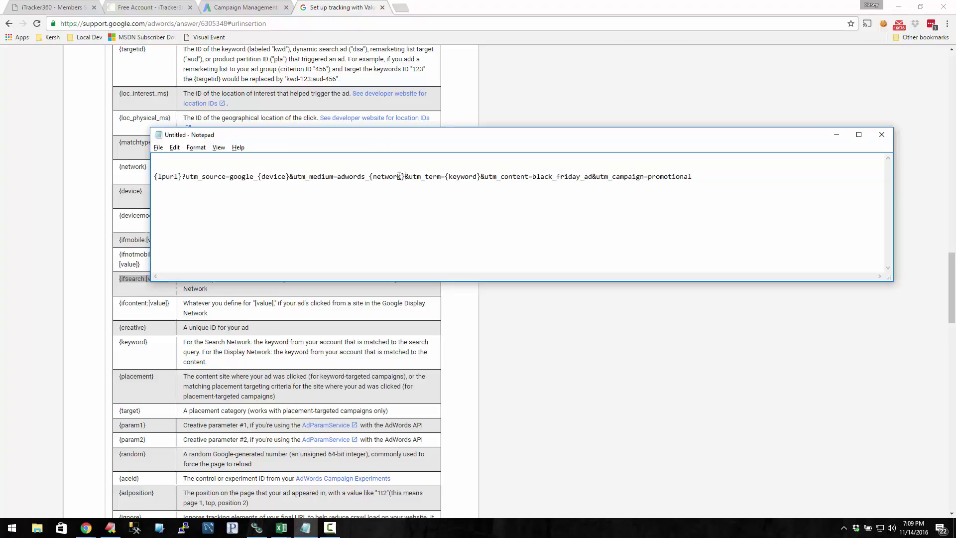
- Replace {network} in utm_medium with {ifsearch:search}
drag(406, 176, 370, 176)
key(ctrl+v)
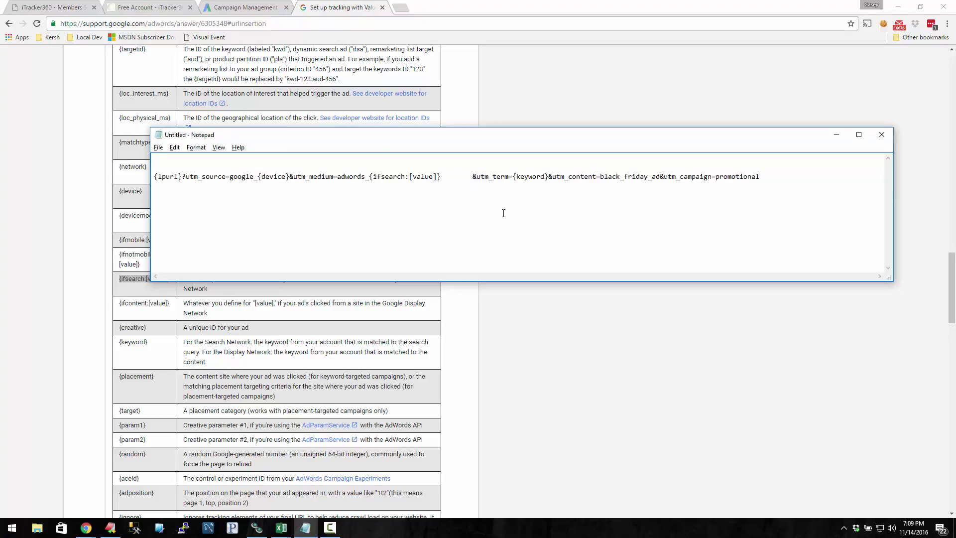
key(BackSpace)
key(shift+Left)
key(shift+Left)
key(shift+Left)
key(shift+Left)
key(shift+Left)
key(shift+Left)
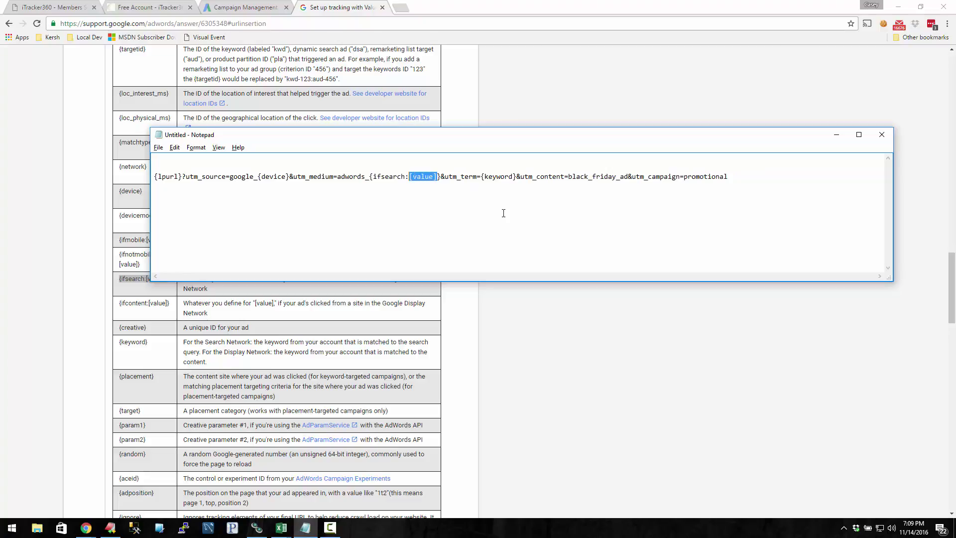
text(search)
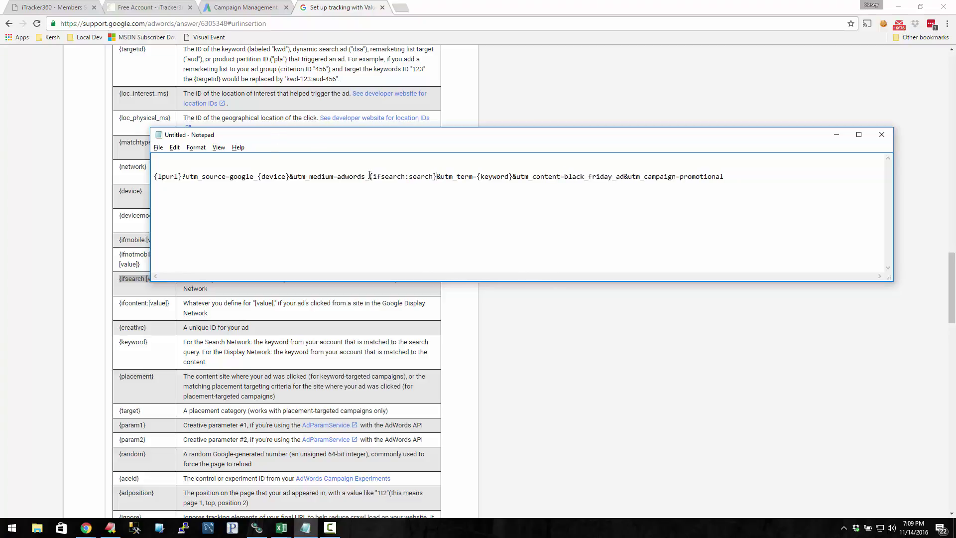
- Append {ifcontent:content} right after {ifsearch:search} in the template
key(alt+Tab)
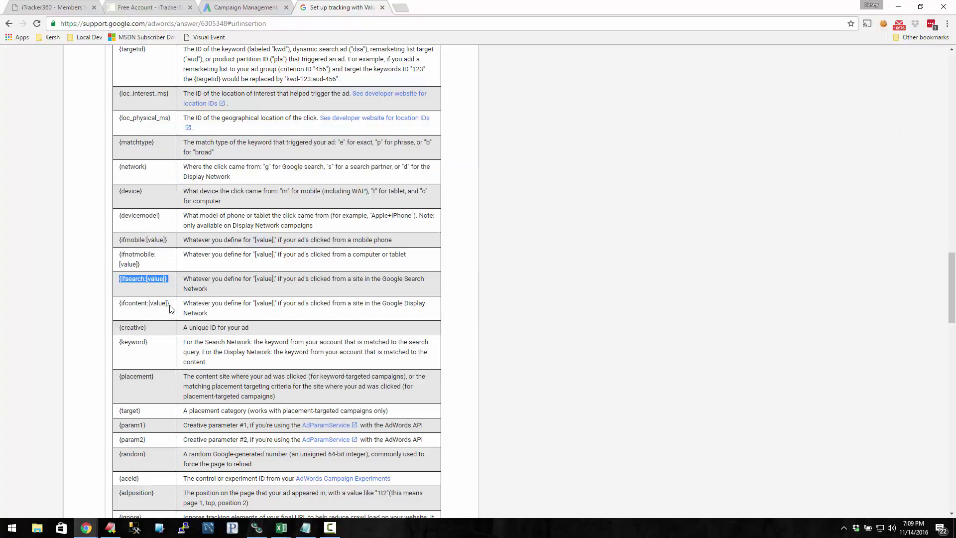
drag(169, 305, 123, 303)
key(alt+Tab)
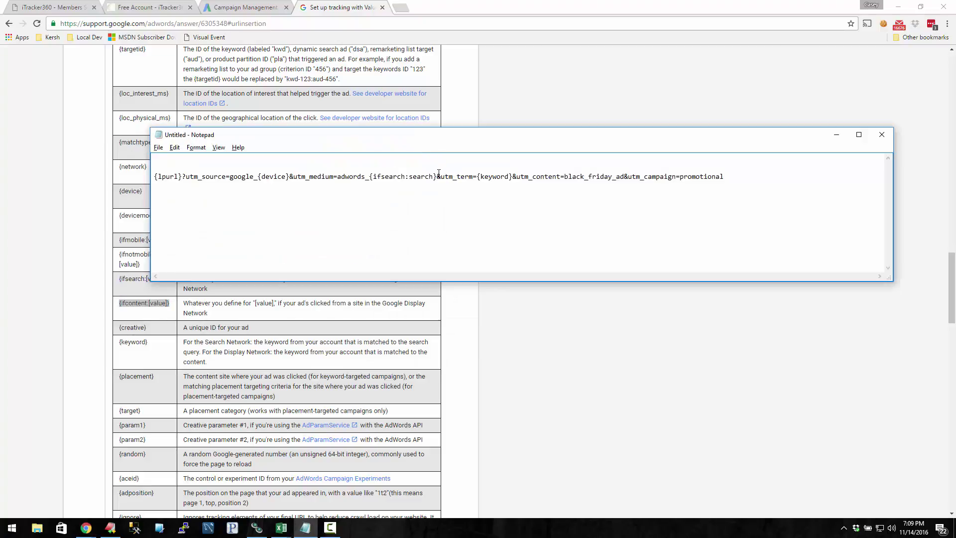
click(437, 176)
text({ifcontent:[value]})
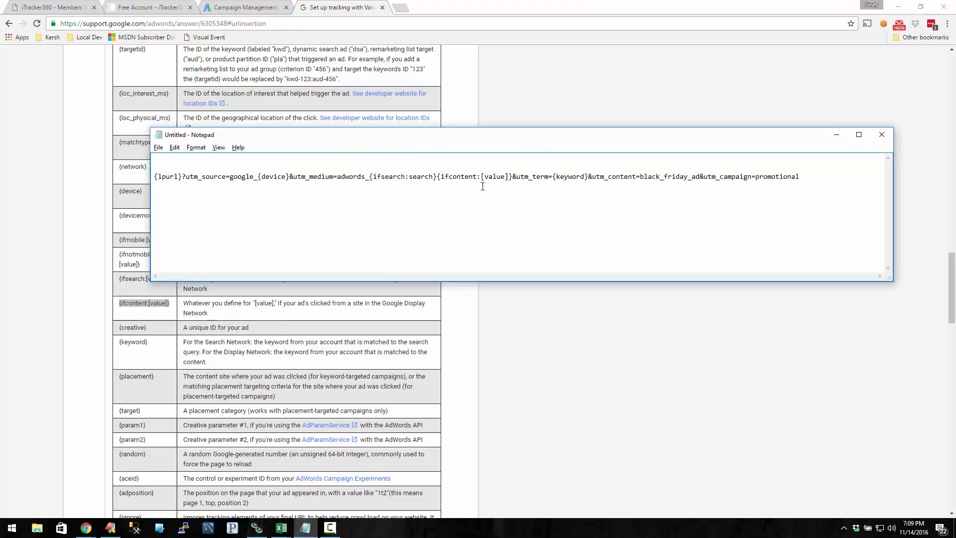
drag(481, 177, 510, 178)
text(cont)
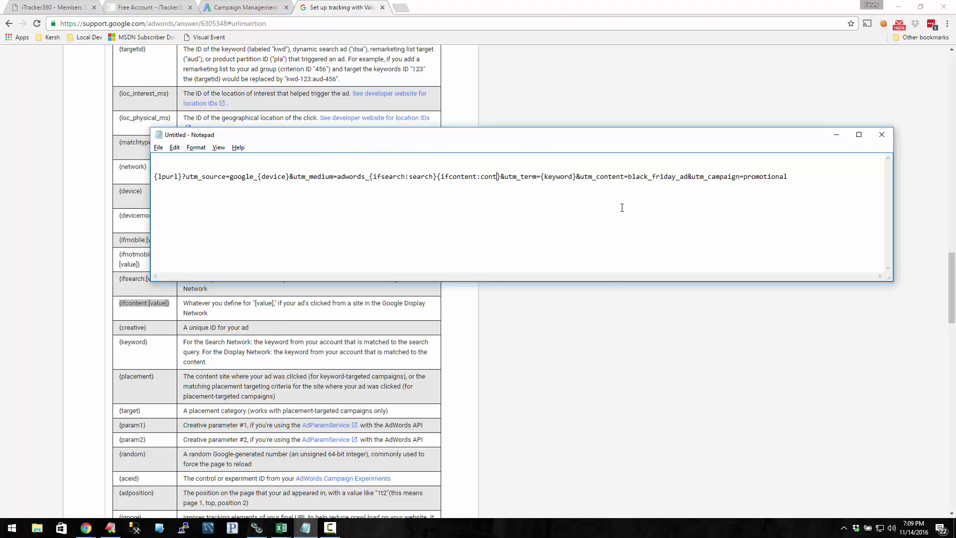
text(ent)
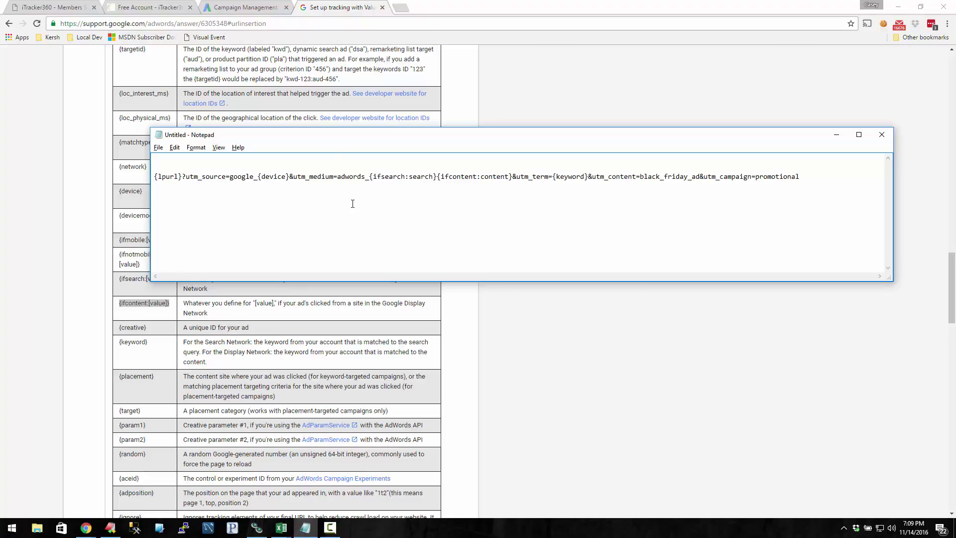
text(adwords_searchadwords_content)
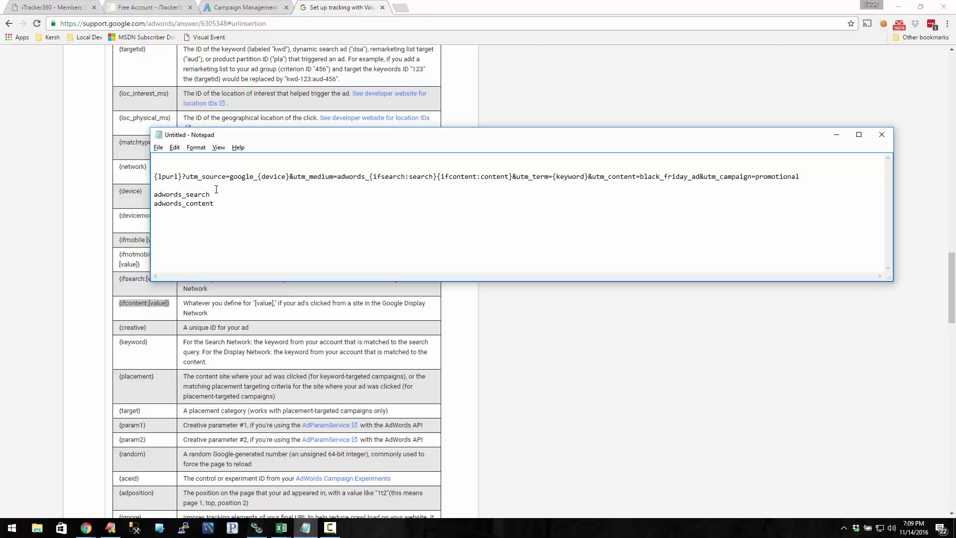
- Delete the test lines and select the whole finished tracking template line
drag(216, 189, 295, 241)
key(BackSpace)
click(370, 176)
key(shift+Right)
key(shift+Right)
key(shift+Right)
key(shift+Right)
key(shift+Right)
key(shift+Right)
key(shift+Right)
key(shift+Right)
key(shift+Right)
key(shift+Right)
key(shift+Right)
key(shift+Right)
key(shift+Right)
key(shift+Right)
key(shift+Right)
key(shift+Right)
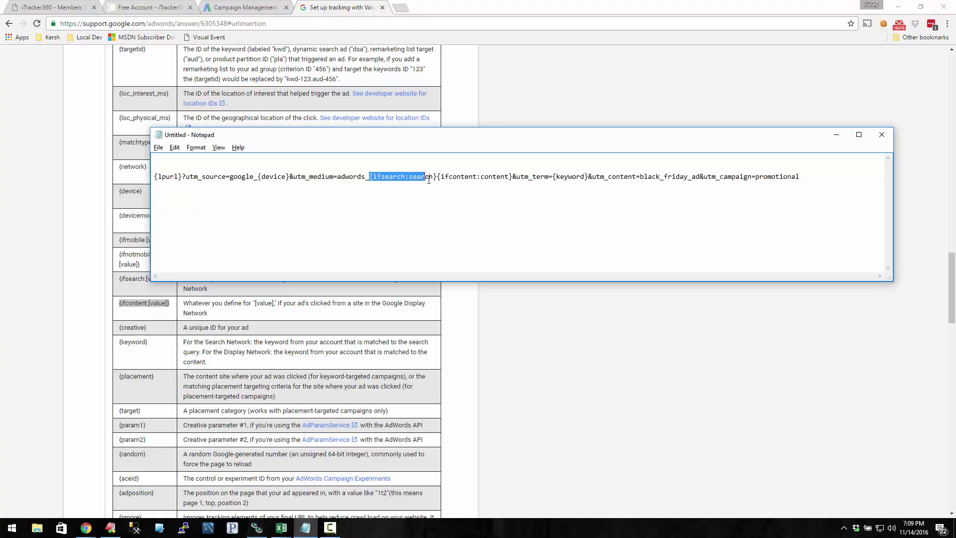
key(Right)
key(ctrl+a)
- Copy the finished tracking template and return to the AdWords campaign page
key(ctrl+c)
click(72, 235)
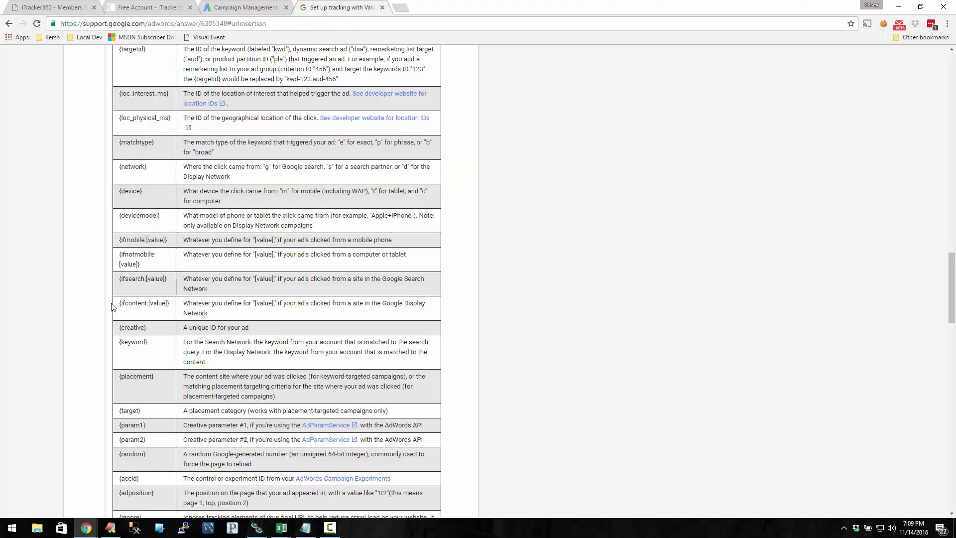
scroll(127, 288, down, 2)
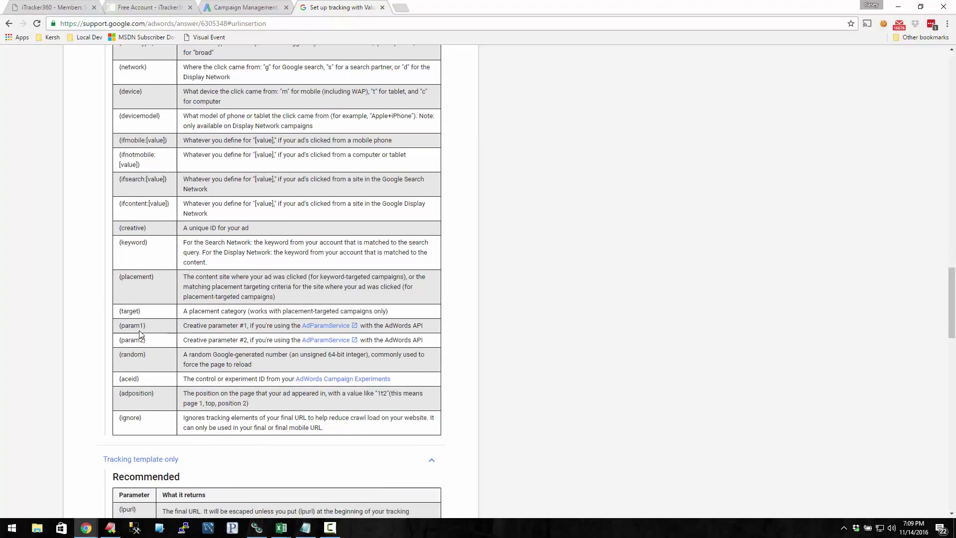
scroll(120, 341, up, 5)
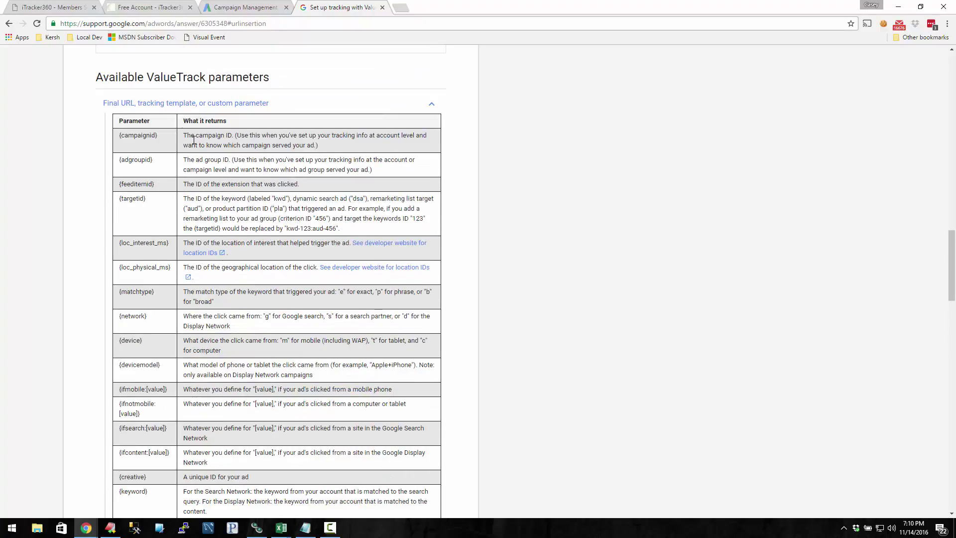
click(222, 13)
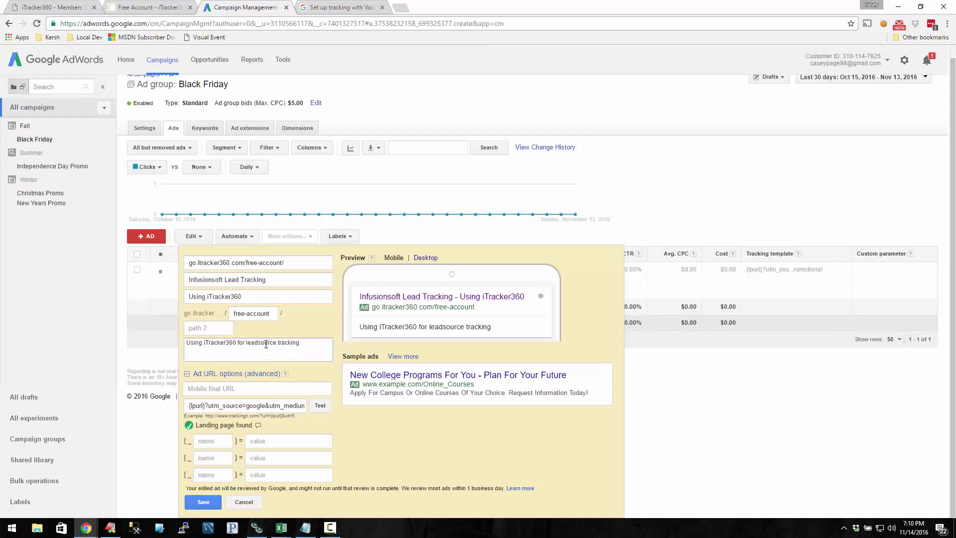
click(263, 407)
key(ctrl+a)
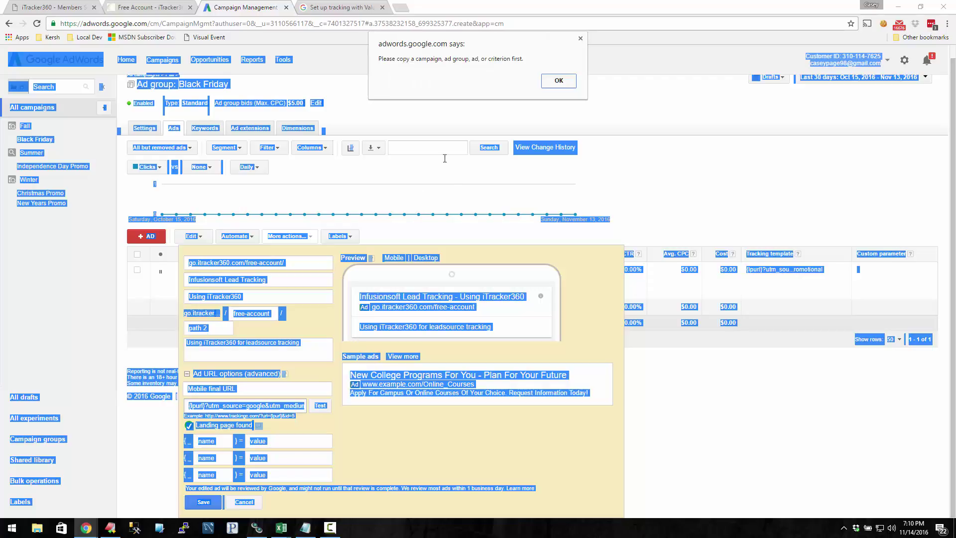
key(Return)
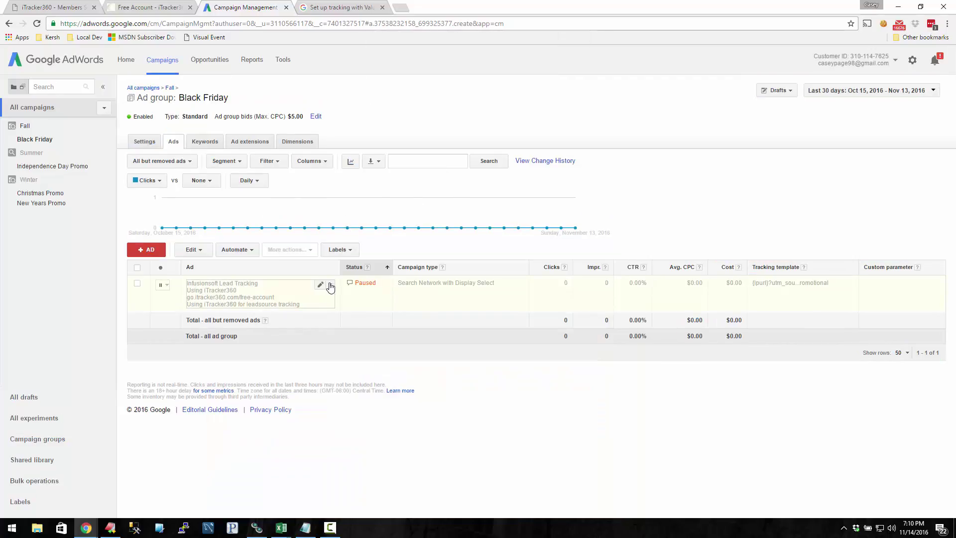
- Replace the ad's tracking template with the {device}/{ifsearch}/{ifcontent} version and test it
click(321, 285)
click(333, 296)
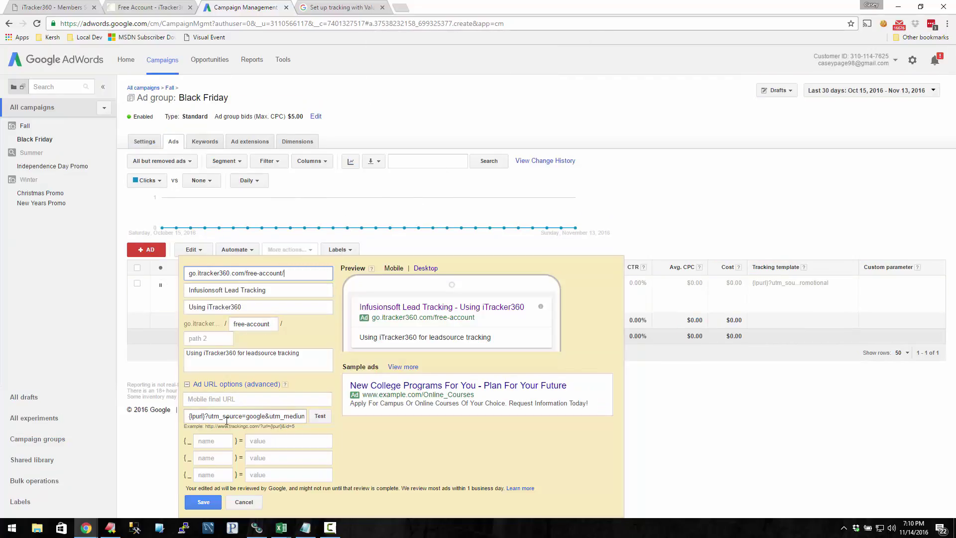
click(281, 417)
key(ctrl+a)
key(BackSpace)
key(ctrl+v)
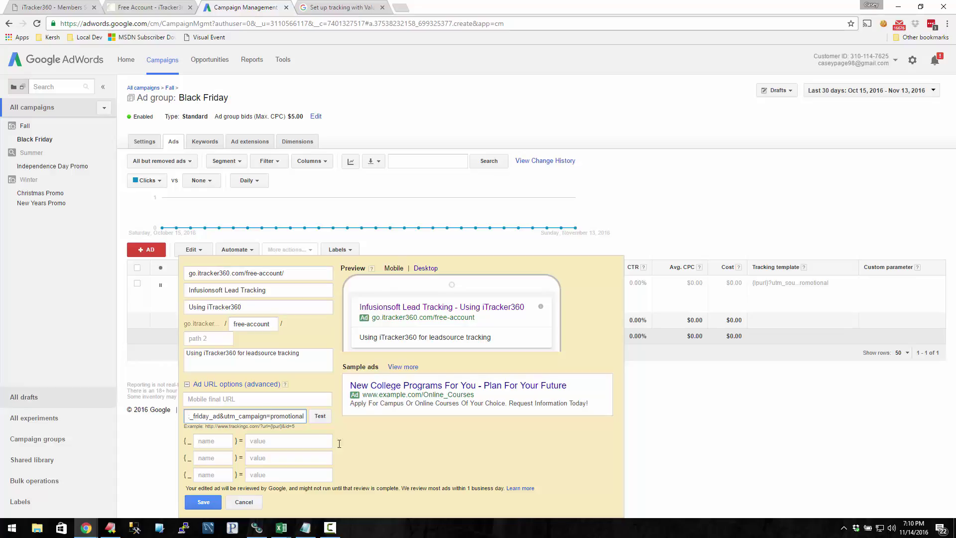
click(326, 418)
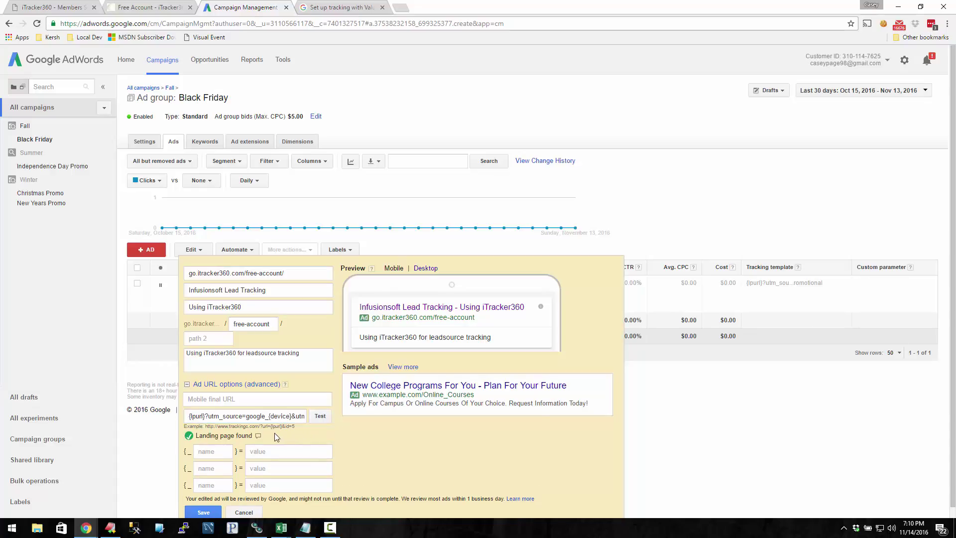
mouse_move(258, 436)
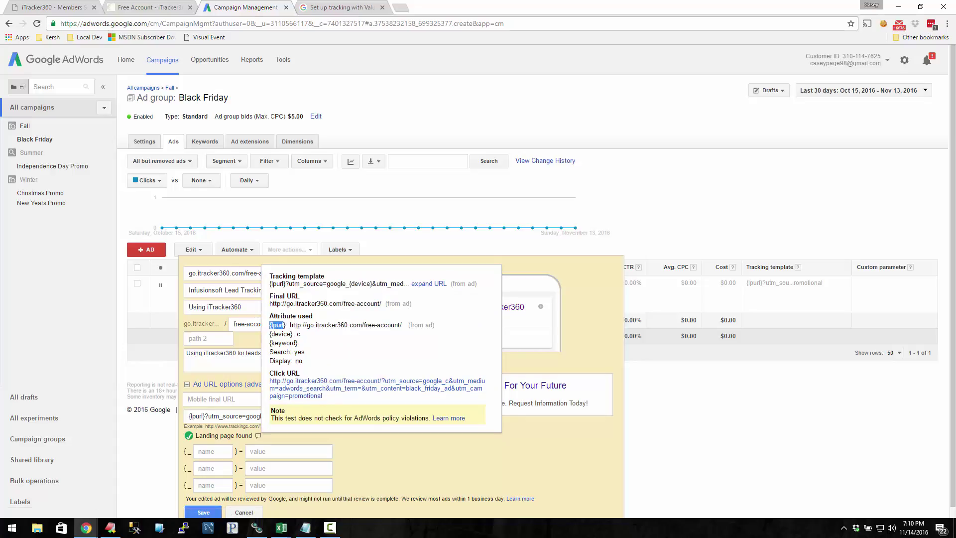
- Check the test attributes (Search yes, Display no) and open the test click URL
double_click(291, 334)
drag(297, 343, 270, 343)
double_click(279, 325)
double_click(283, 334)
click(297, 334)
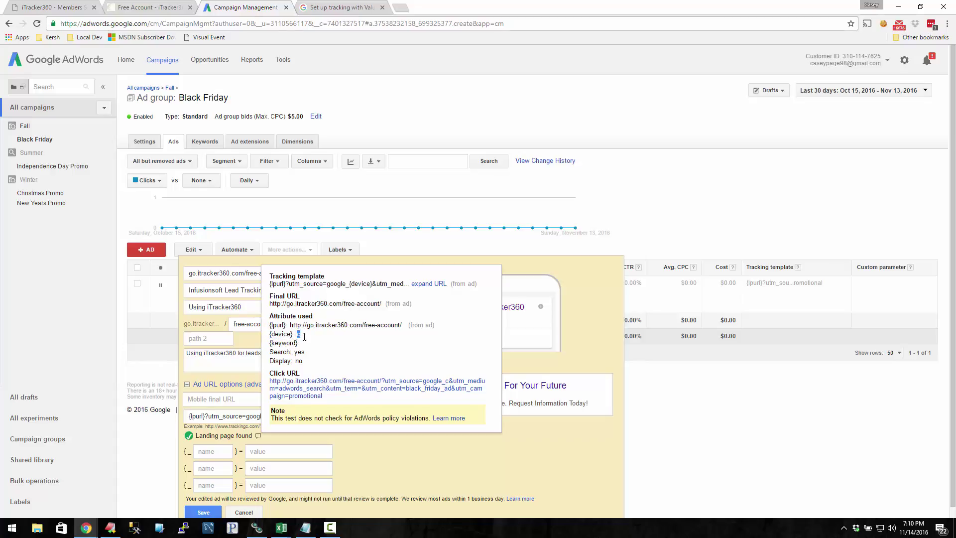
double_click(280, 351)
double_click(299, 351)
double_click(279, 361)
double_click(299, 360)
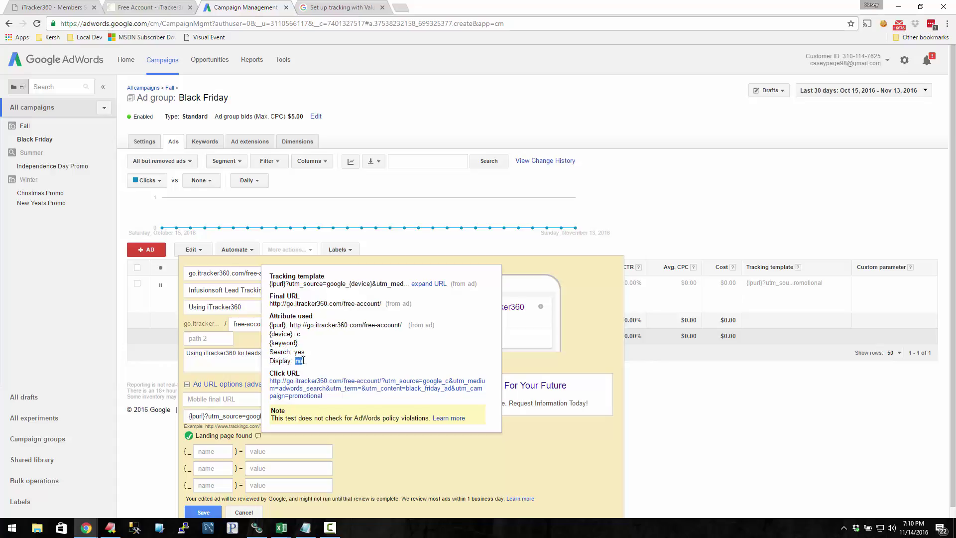
click(372, 391)
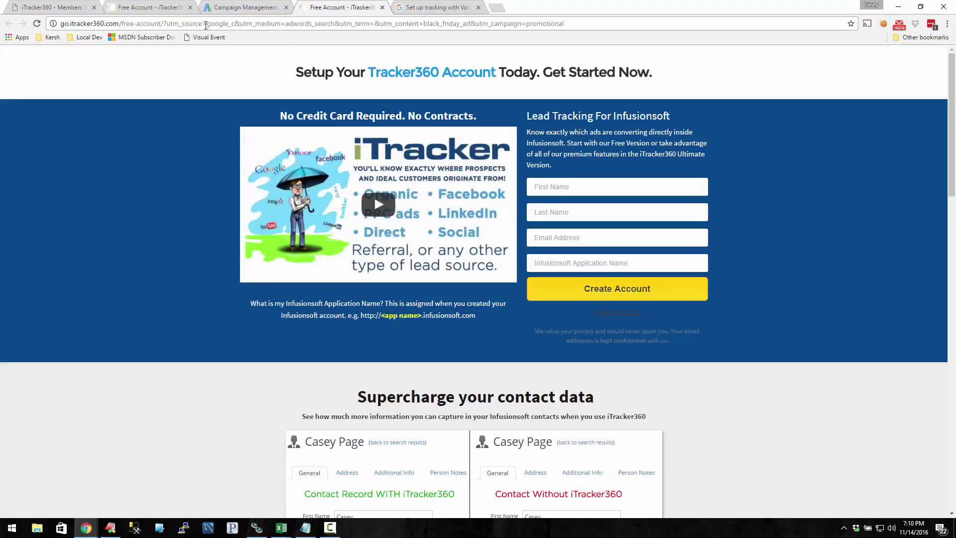
- Confirm the landing URL carries utm_source=google_c, utm_medium=adwords_search and device value c, then return to AdWords
drag(205, 25, 334, 25)
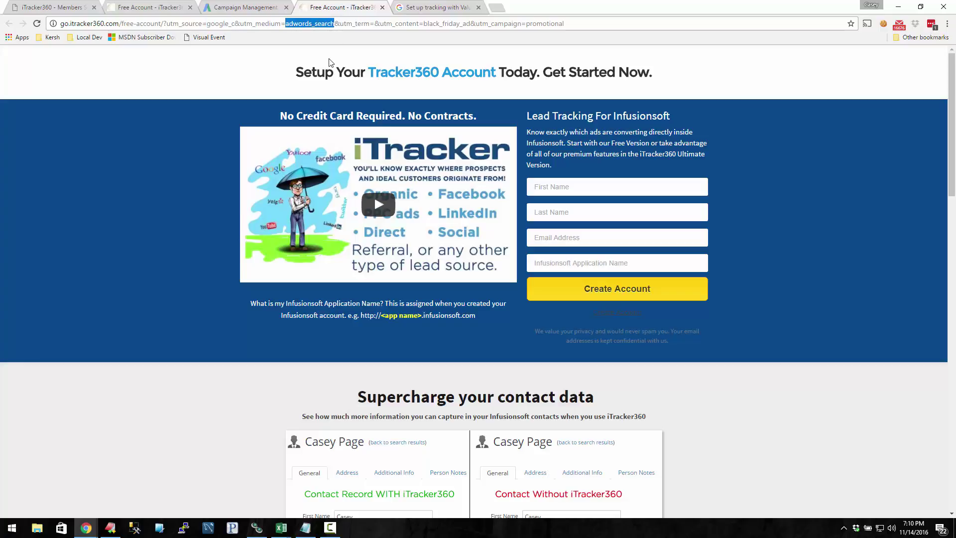
click(321, 24)
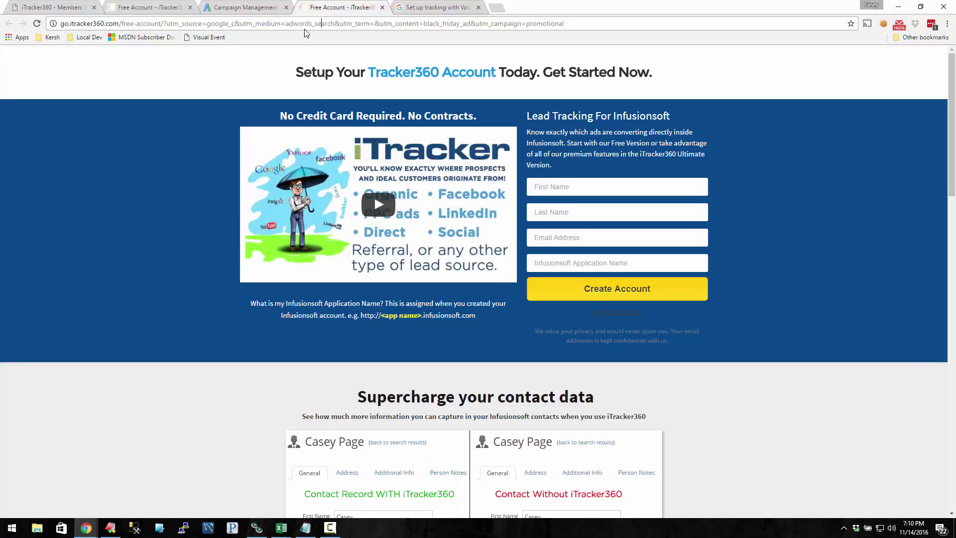
drag(280, 24, 314, 23)
click(322, 25)
drag(230, 24, 235, 27)
click(235, 26)
click(238, 10)
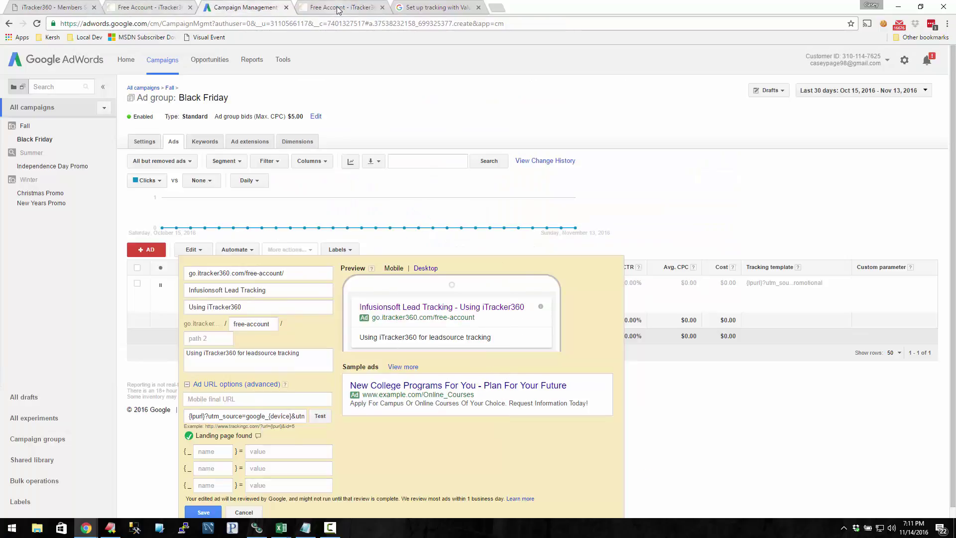
- Review the campaignid and adgroupid entries in the ValueTrack help article's parameters table
click(433, 7)
scroll(169, 246, up, 7)
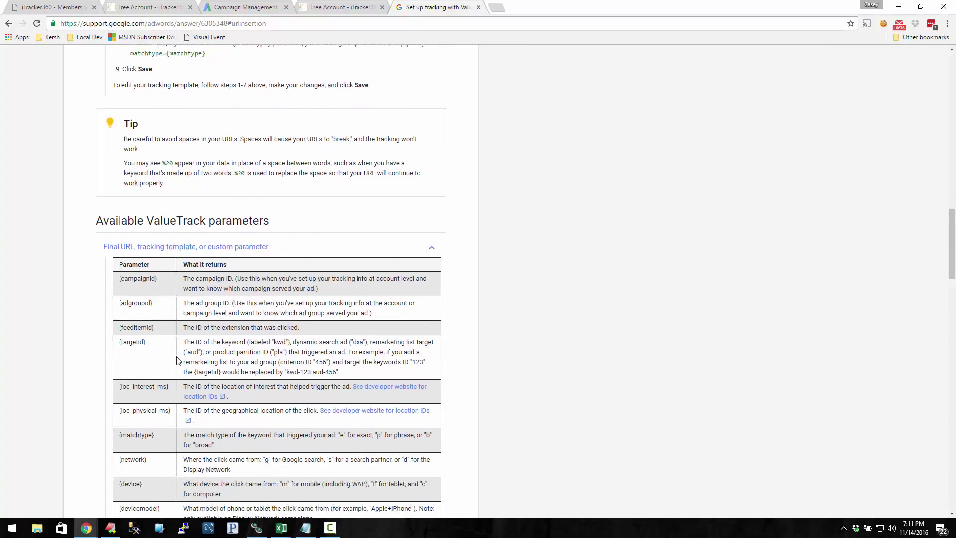
double_click(146, 184)
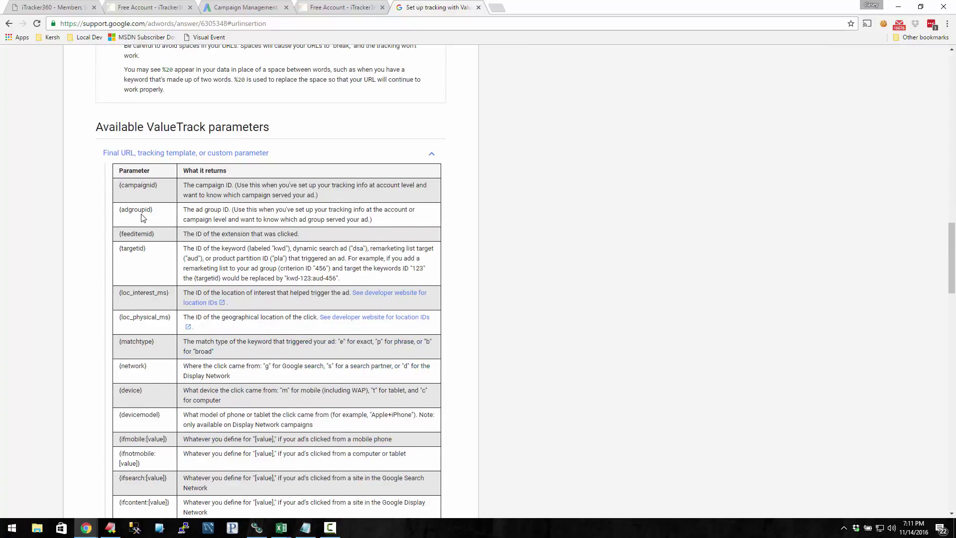
double_click(143, 212)
scroll(200, 232, down, 2)
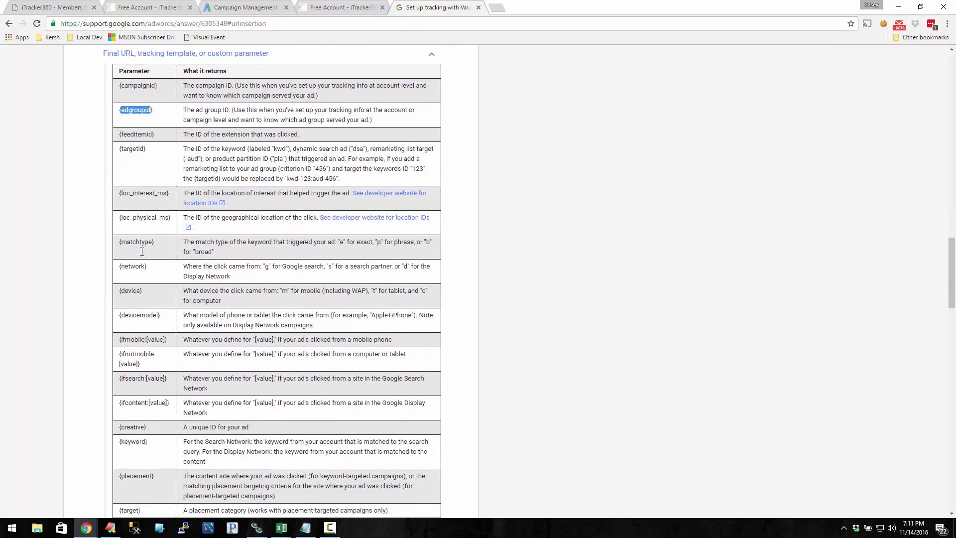
scroll(158, 294, down, 1)
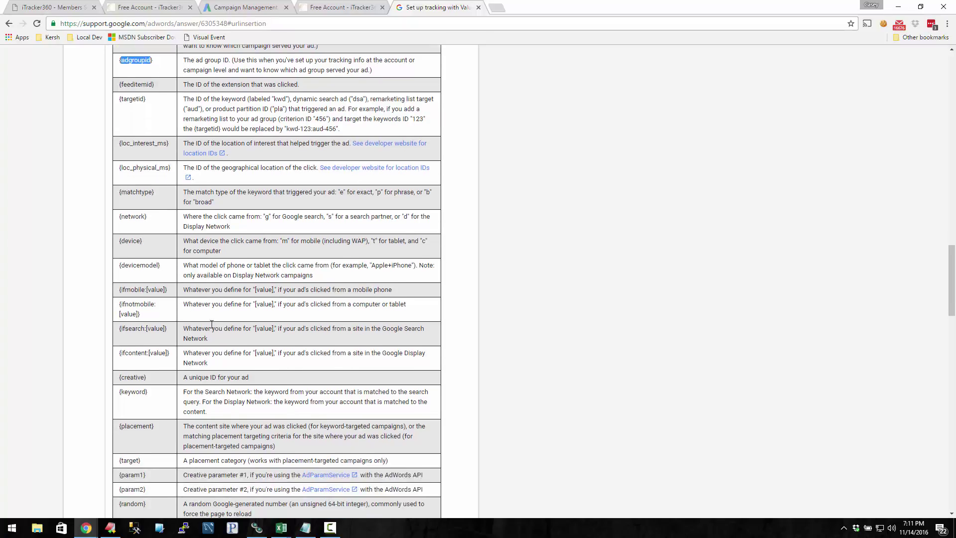
scroll(235, 312, up, 3)
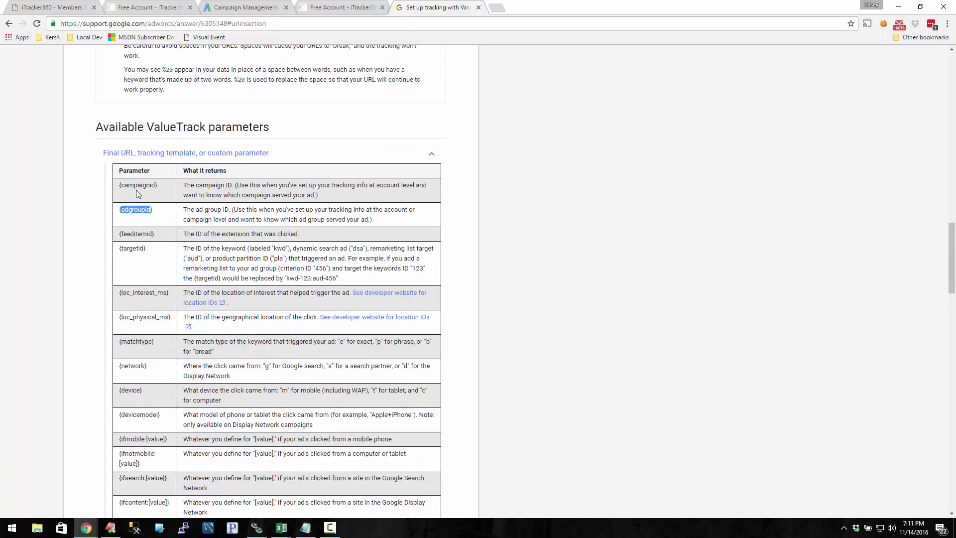
click(161, 214)
- Replace the utm_campaign value 'promotional' with 'fall' in the Notepad template
key(alt+Tab)
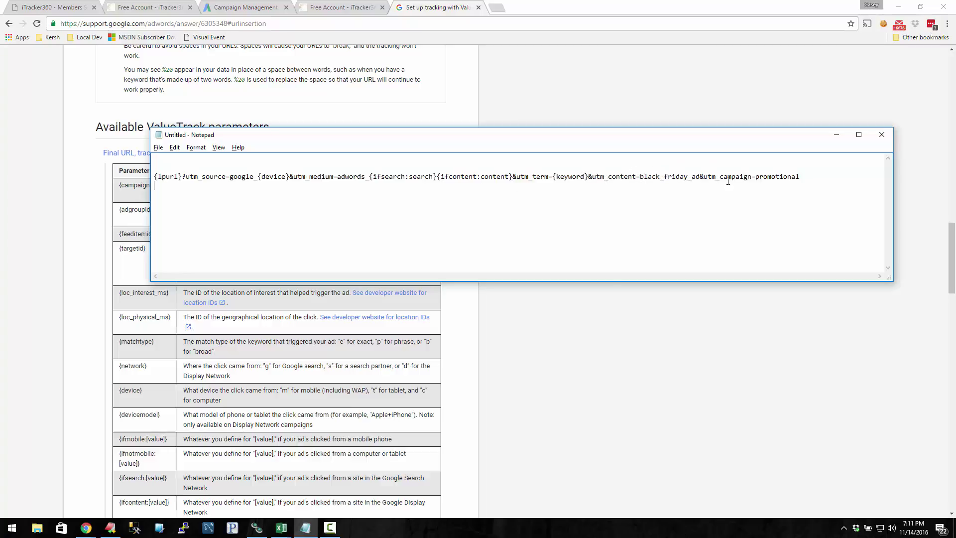
drag(757, 178, 777, 235)
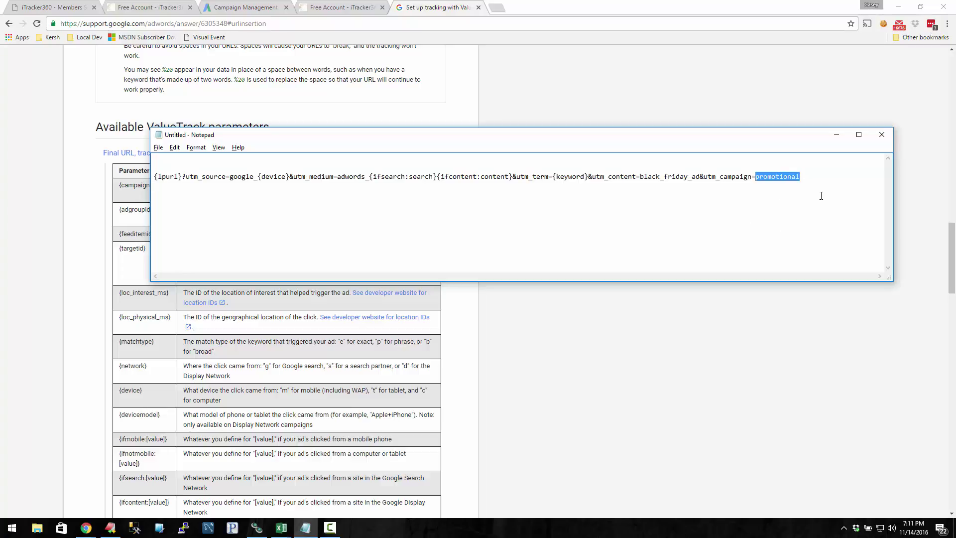
text(fall)
drag(771, 178, 760, 178)
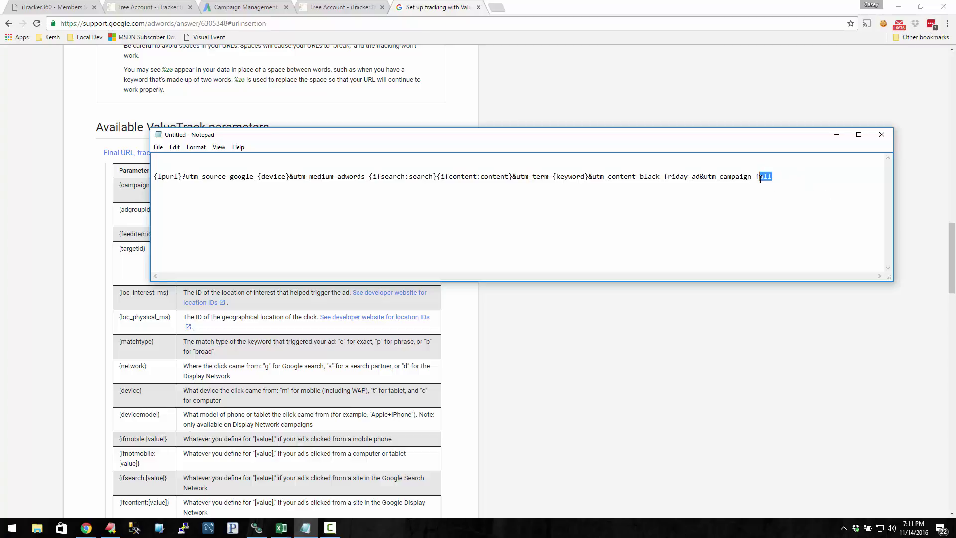
click(220, 7)
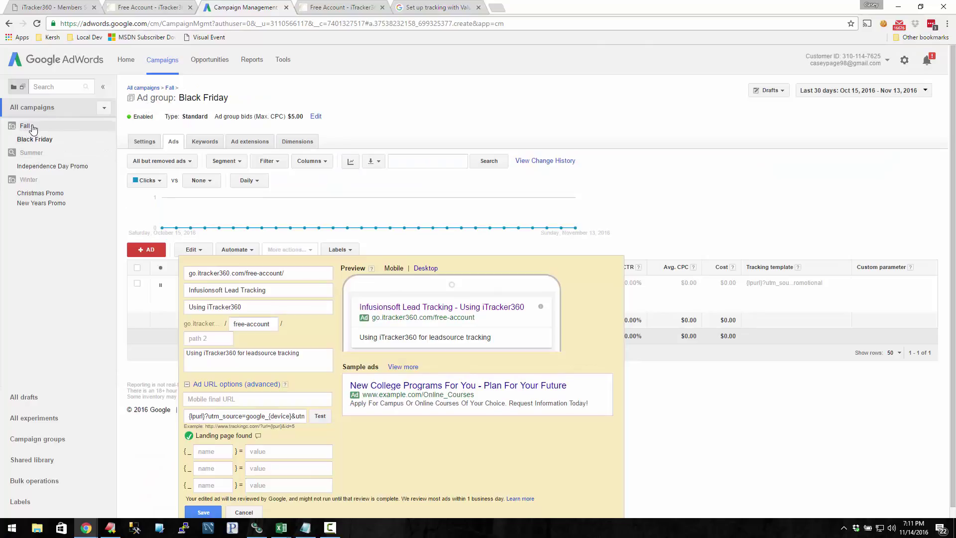
- Cancel leaving the ad editor, keeping the unsaved ad edits, and return to the Notepad template
click(35, 140)
key(Escape)
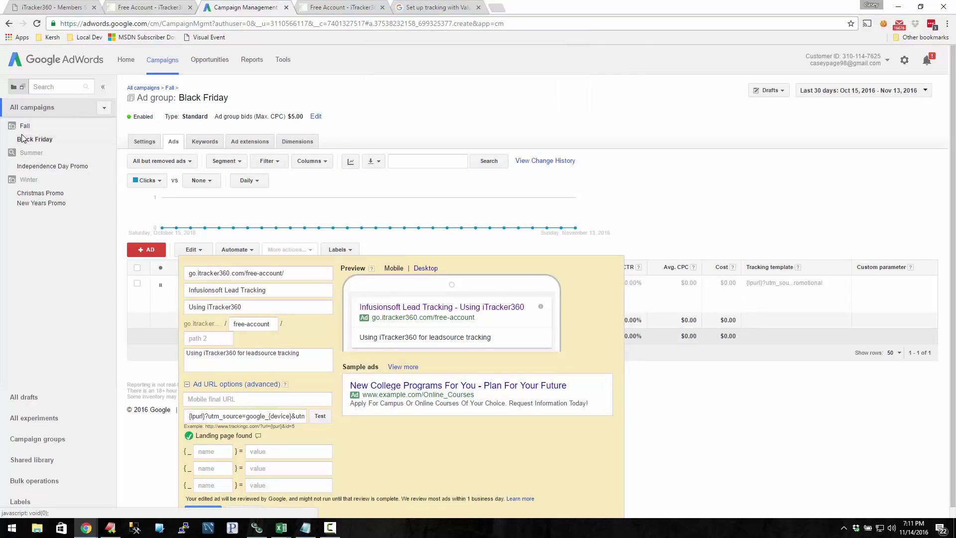
key(alt+Tab)
click(720, 177)
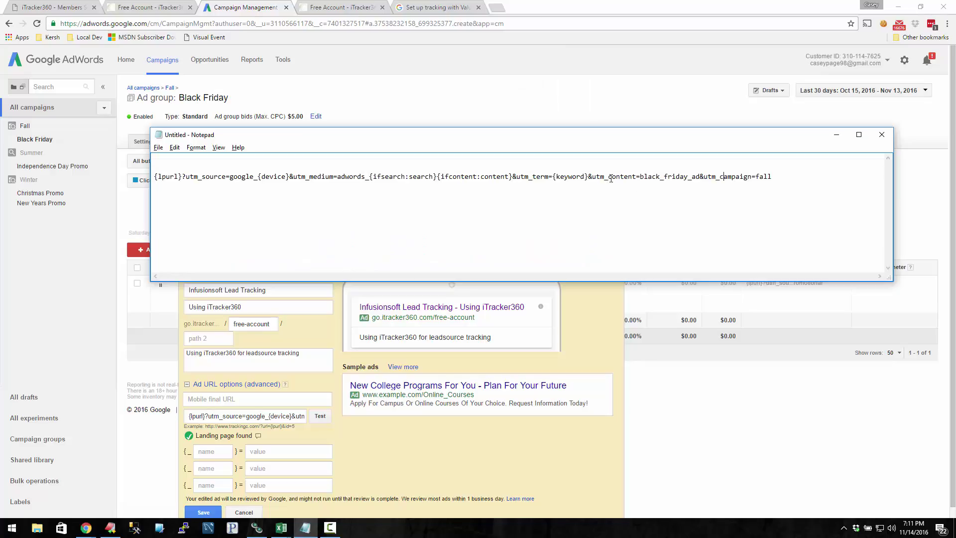
drag(755, 178, 771, 180)
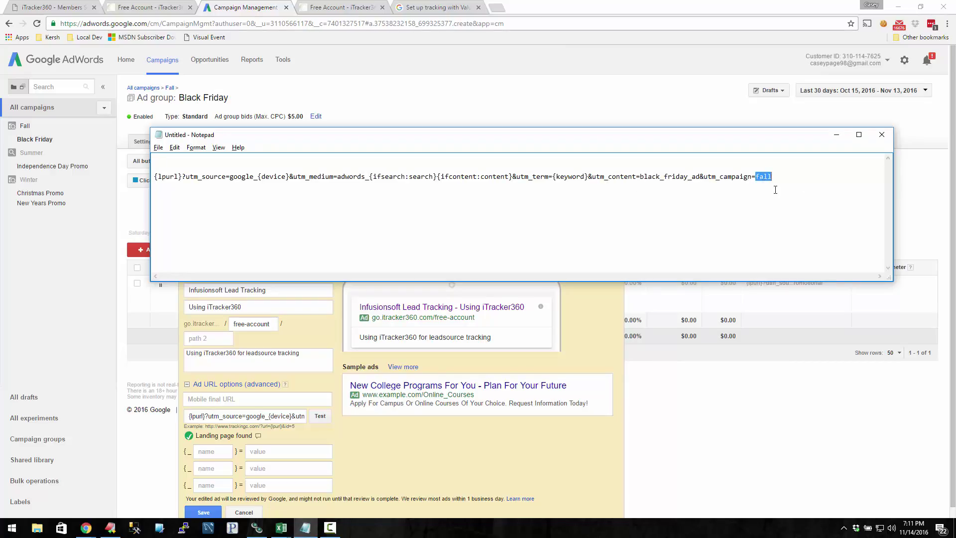
click(759, 178)
double_click(760, 179)
text({campaignid})
drag(756, 178, 818, 175)
text(654651321675)
- Replace the sample campaign number with the {_campaign} custom parameter
double_click(762, 178)
text({campainnName})
key(BackSpace)
key(BackSpace)
key(BackSpace)
key(BackSpace)
key(BackSpace)
key(BackSpace)
key(BackSpace)
key(BackSpace)
key(BackSpace)
key(BackSpace)
key(BackSpace)
key(BackSpace)
key(BackSpace)
text(})
key(BackSpace)
text({campaign})
- Delete all text from the Black Friday ad's tracking template field
drag(752, 177, 860, 182)
click(716, 155)
click(172, 312)
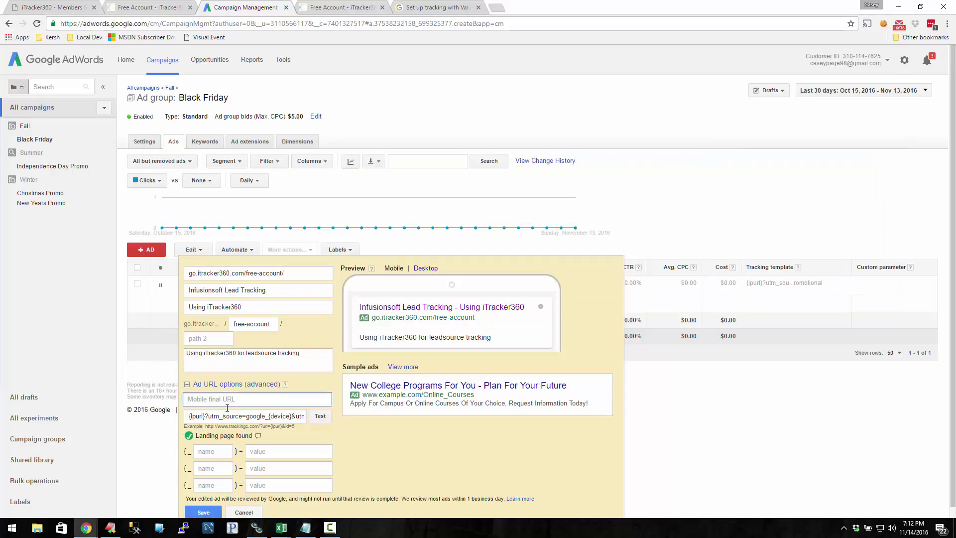
click(190, 416)
drag(190, 416, 314, 416)
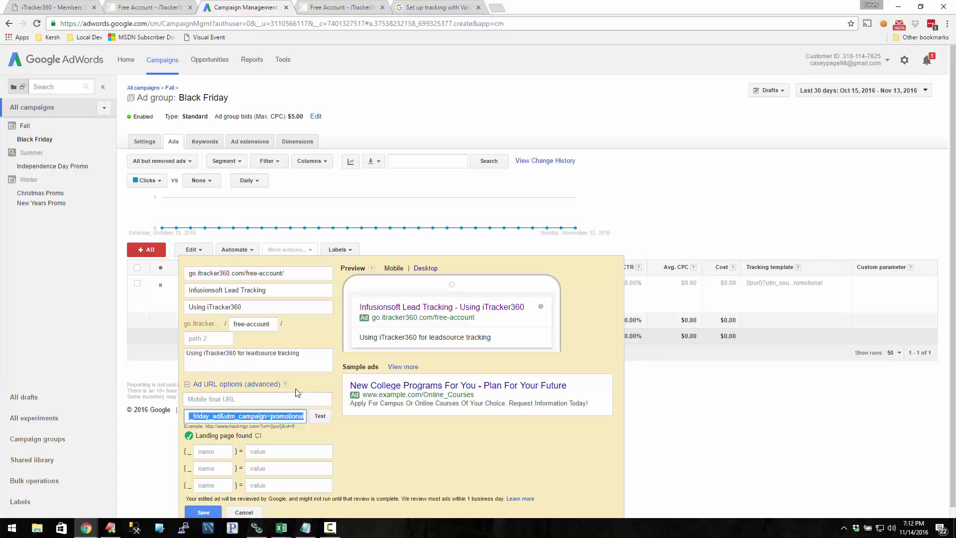
click(225, 416)
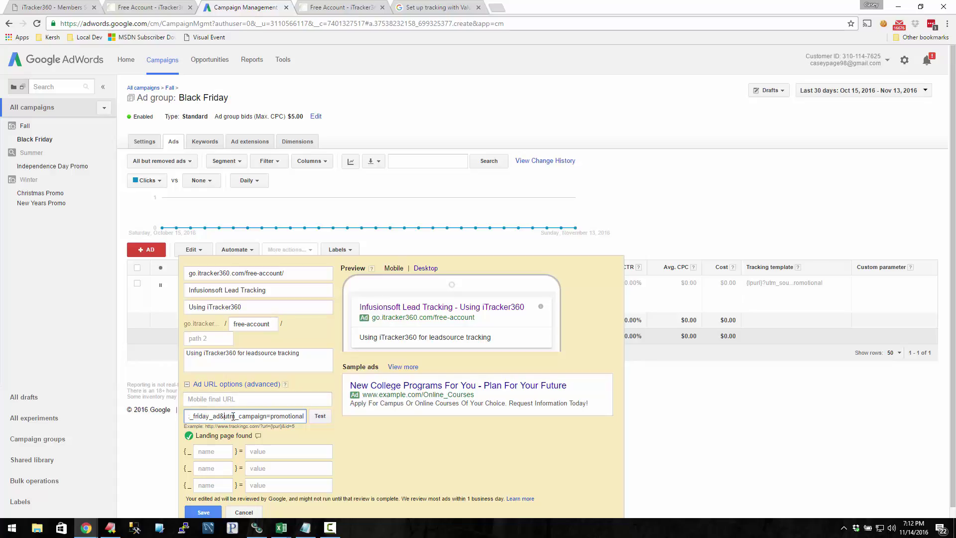
key(ctrl+a)
key(BackSpace)
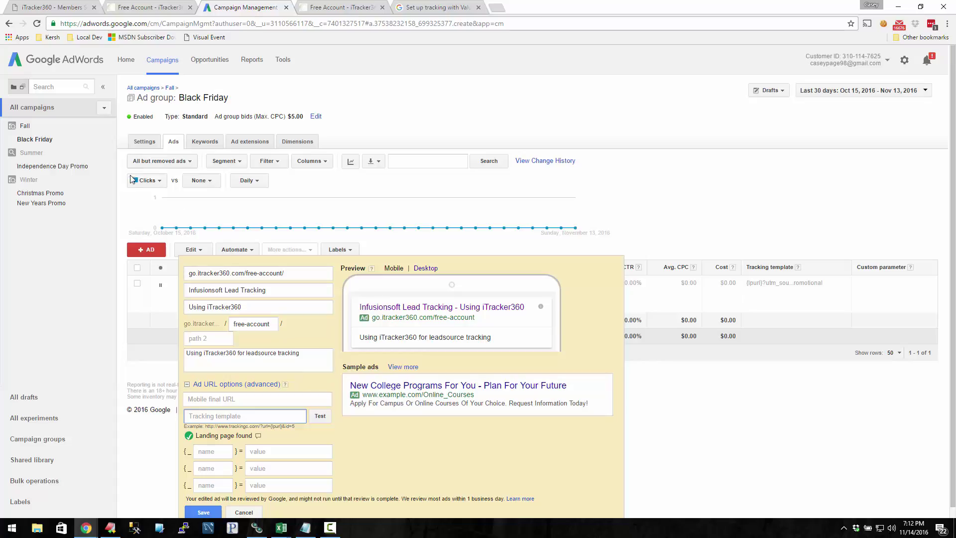